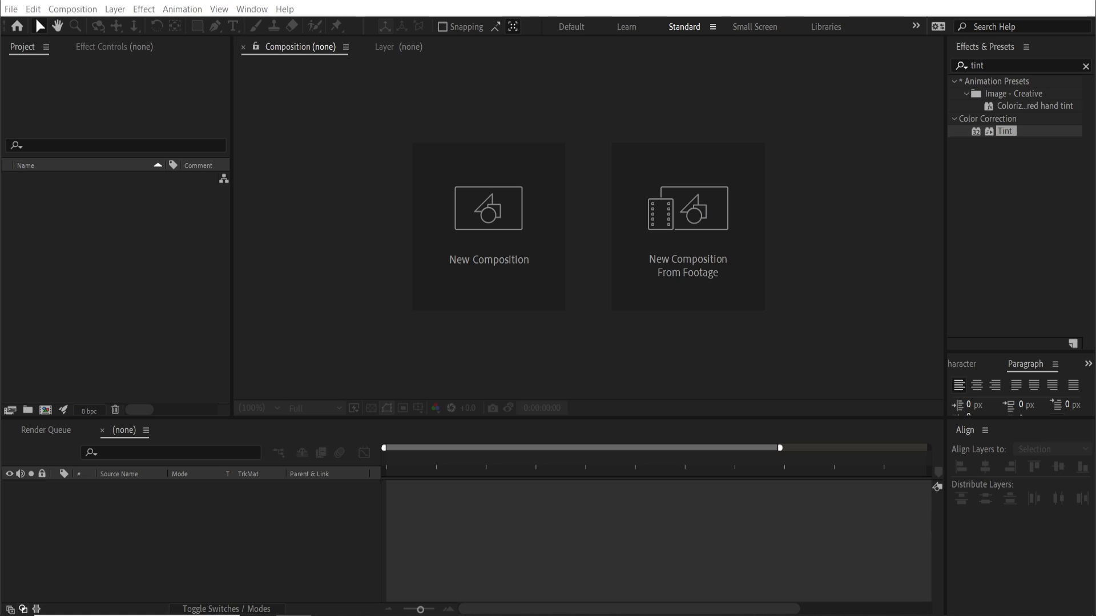
- Import Footage.mp4 into the project and create a new composition from it
{"action": "left_click_drag", "start_coordinate": [11, 311], "coordinate": [85, 298]}
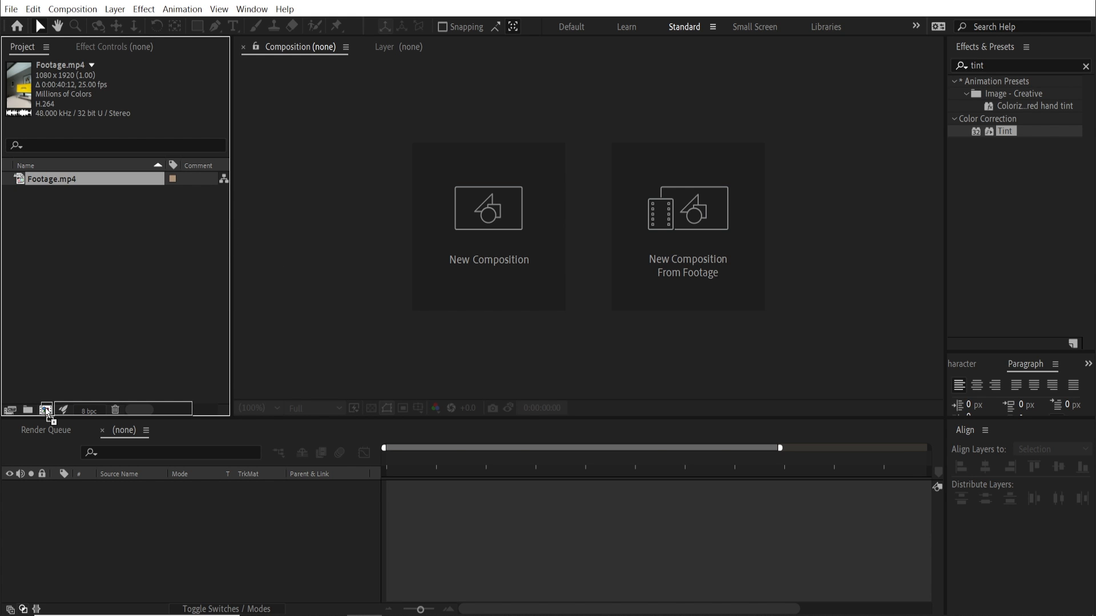
{"action": "left_click_drag", "start_coordinate": [46, 412], "coordinate": [47, 412]}
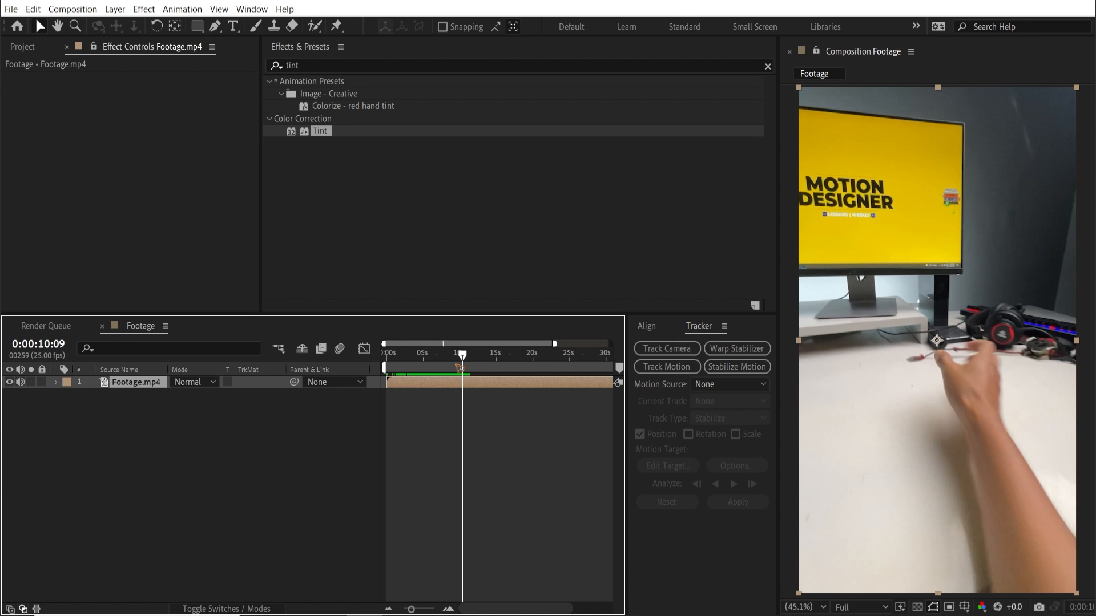
- Split the Footage.mp4 layer at 0:00:10:09 and again at 0:00:32:02
{"action": "key", "text": "Page_Up"}
{"action": "key", "text": "ctrl+shift+d"}
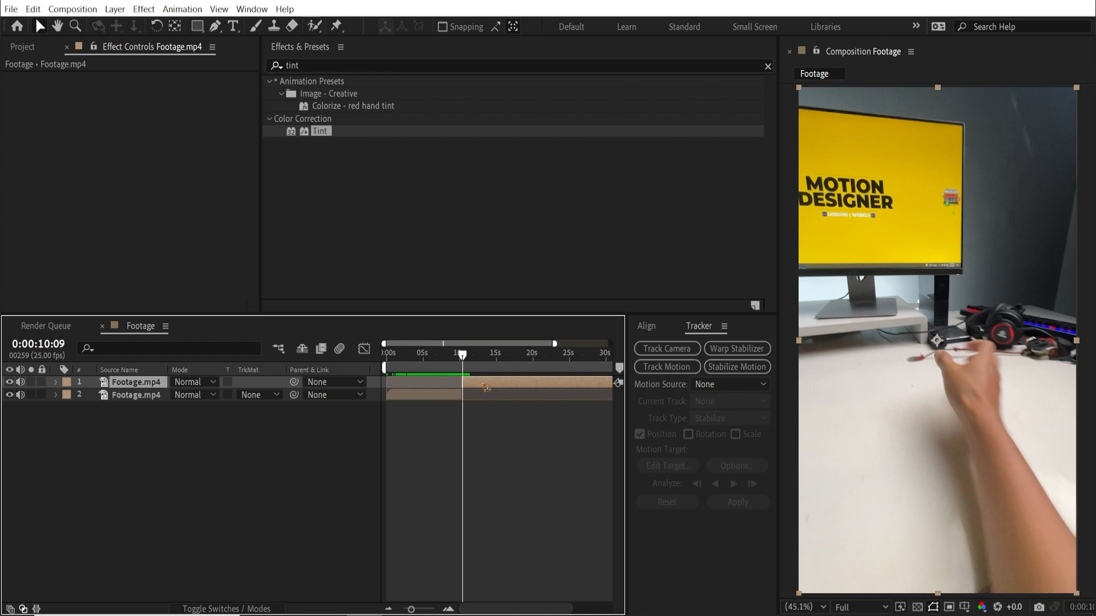
{"action": "key", "text": "space"}
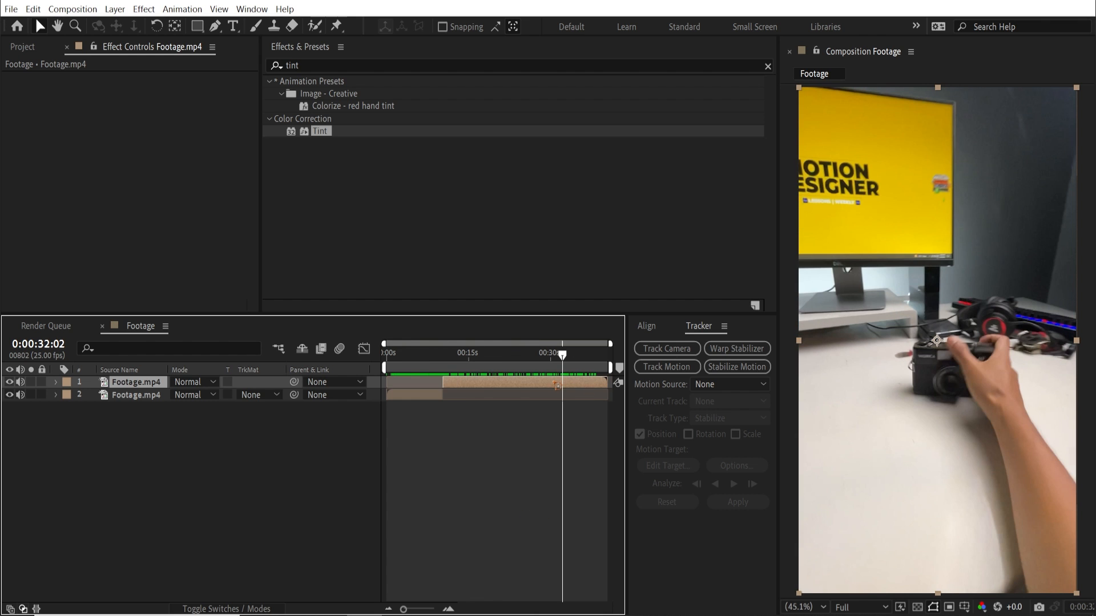
{"action": "key", "text": "ctrl+shift+d"}
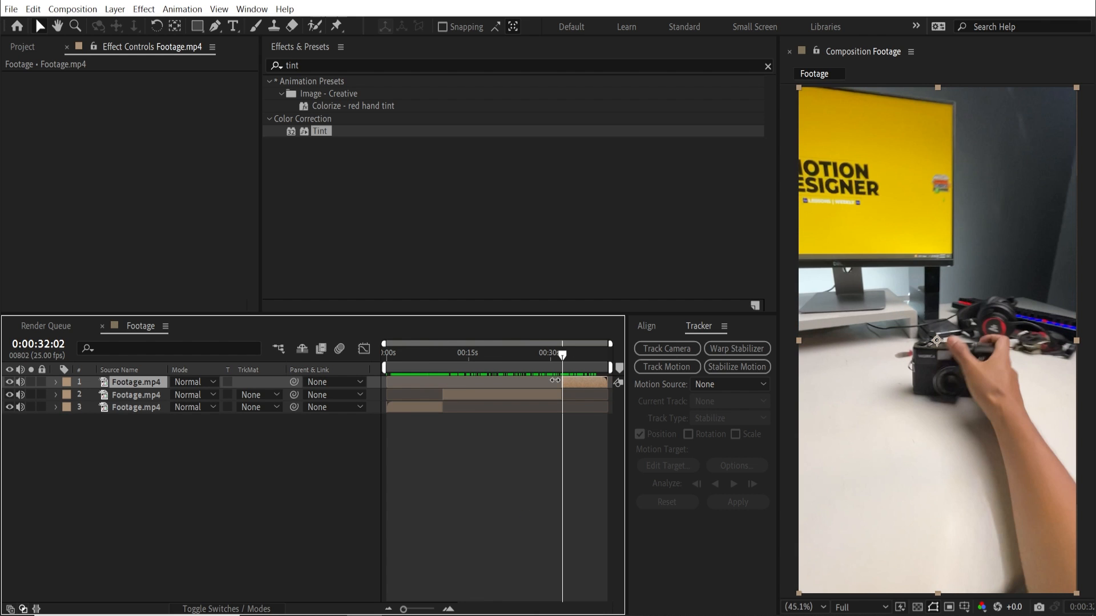
- Delete the middle footage segment and move the last segment earlier to follow the first one
{"action": "left_click", "coordinate": [524, 398]}
{"action": "key", "text": "End"}
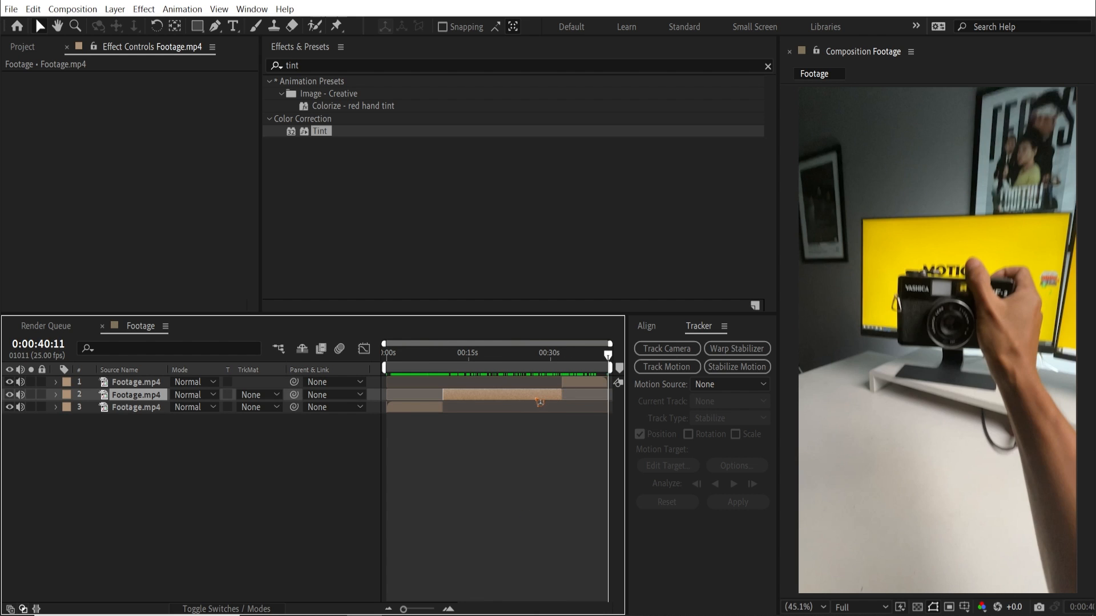
{"action": "key", "text": "Delete"}
{"action": "left_click_drag", "start_coordinate": [574, 381], "coordinate": [492, 394]}
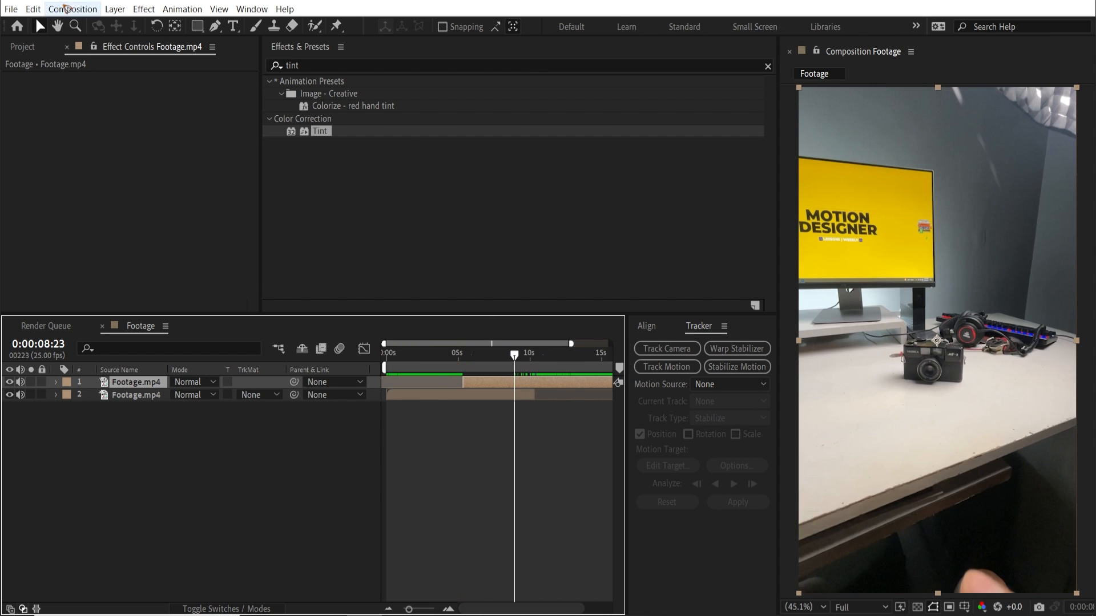
- Save the frame at 0:00:08:23, showing the camera on the desk, as a still image file
{"action": "left_click", "coordinate": [66, 8]}
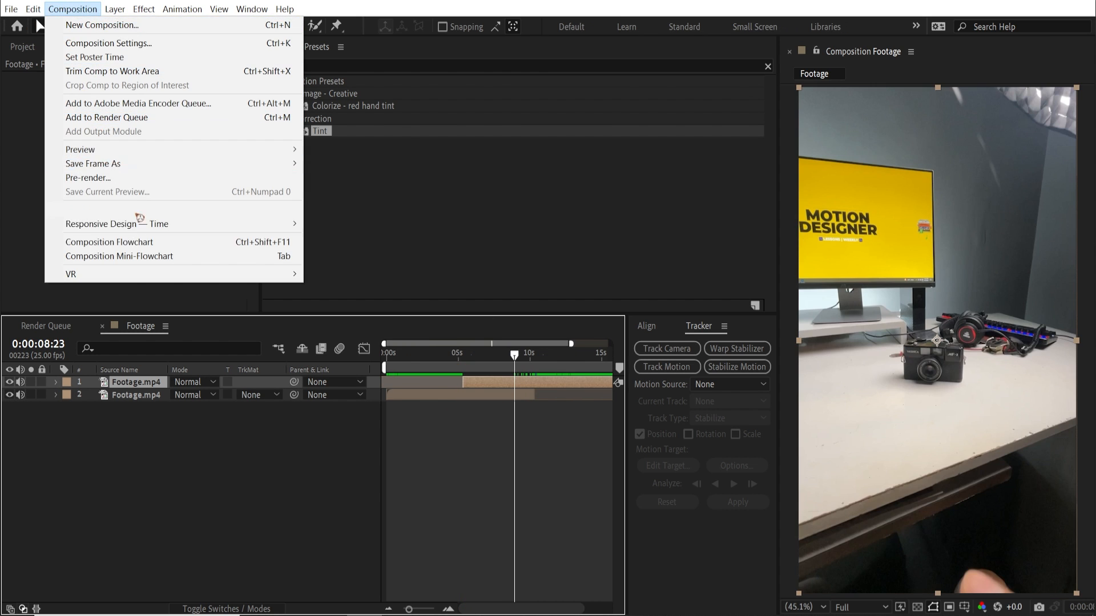
{"action": "mouse_move", "coordinate": [238, 165]}
{"action": "left_click", "coordinate": [363, 166]}
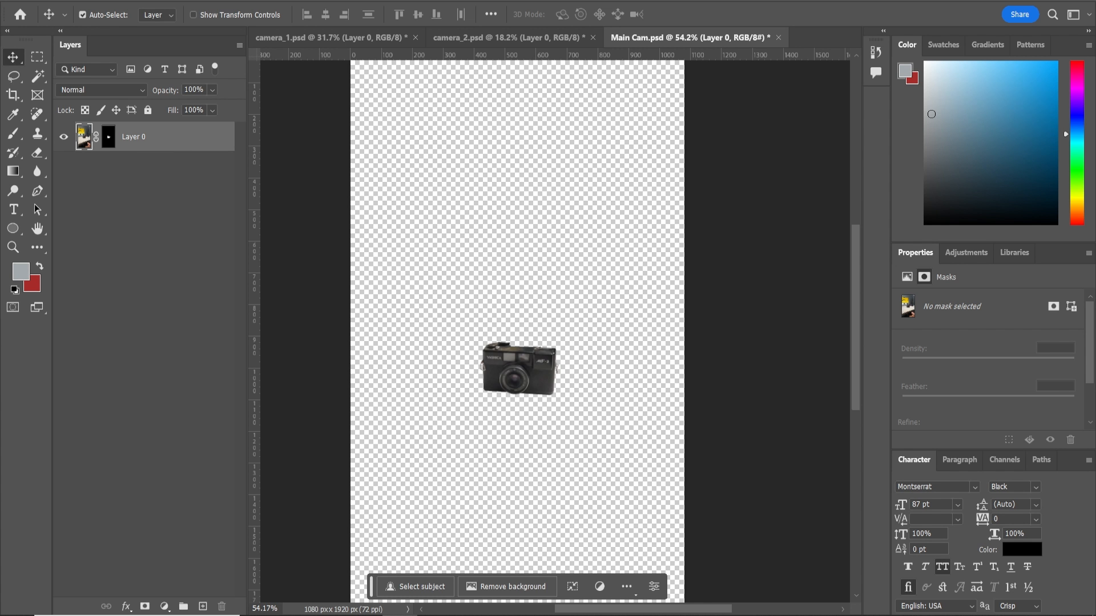
- Switch to Photoshop and compare the cutouts in Main Cam.psd, camera_1.psd and camera_2.psd with their layer masks disabled and enabled
{"action": "left_click", "coordinate": [106, 142], "text": "shift"}
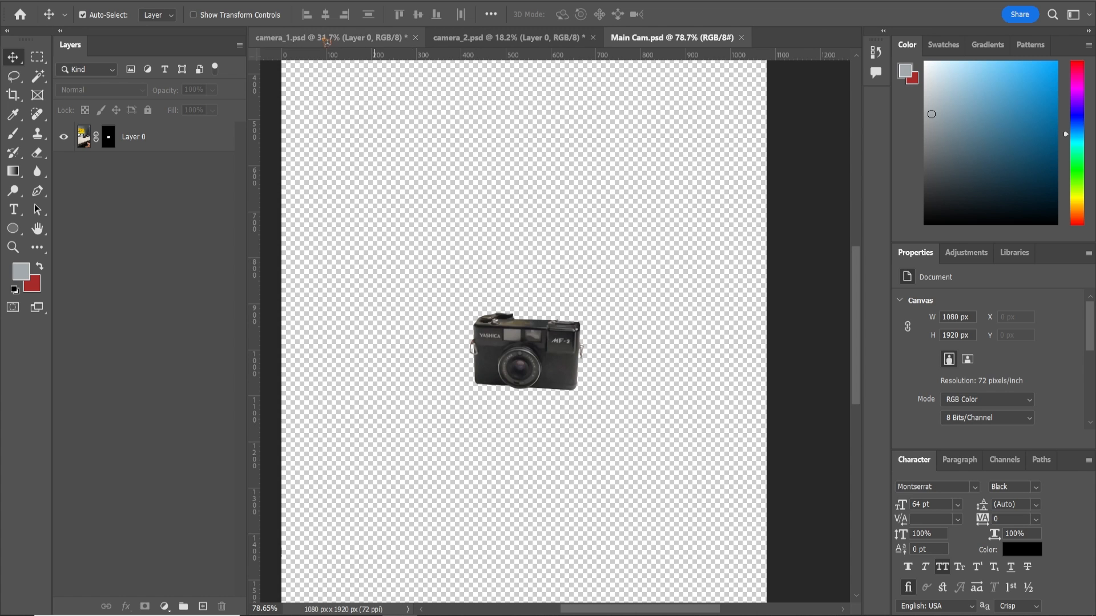
{"action": "left_click", "coordinate": [331, 37]}
{"action": "left_click", "coordinate": [110, 141], "text": "shift"}
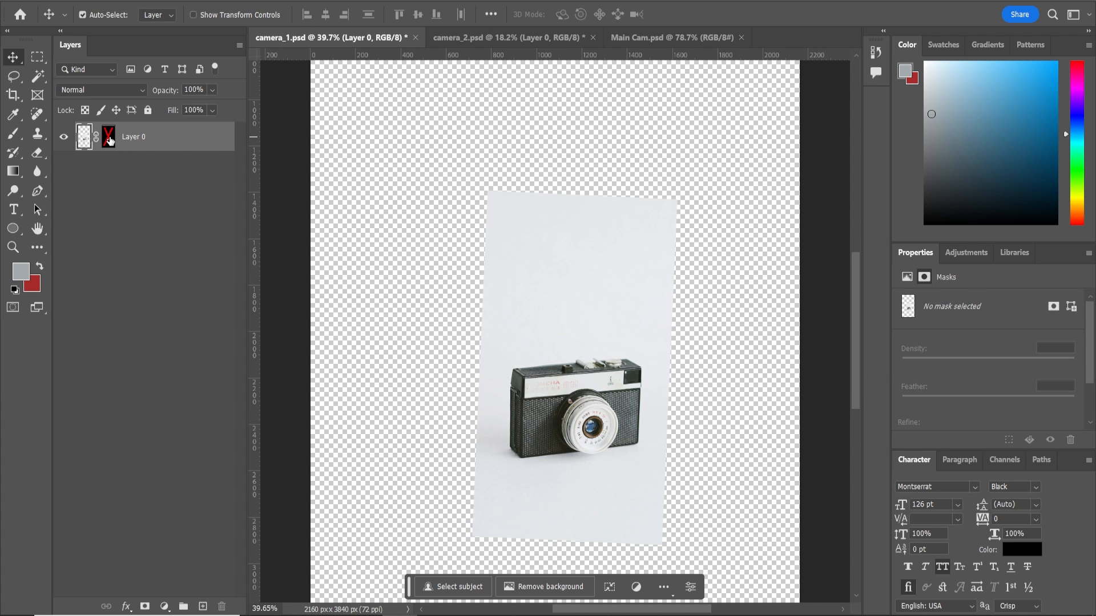
{"action": "key", "text": "ctrl+Tab"}
{"action": "left_click", "coordinate": [108, 140], "text": "shift"}
{"action": "scroll", "coordinate": [582, 398], "scroll_direction": "up", "scroll_amount": 3}
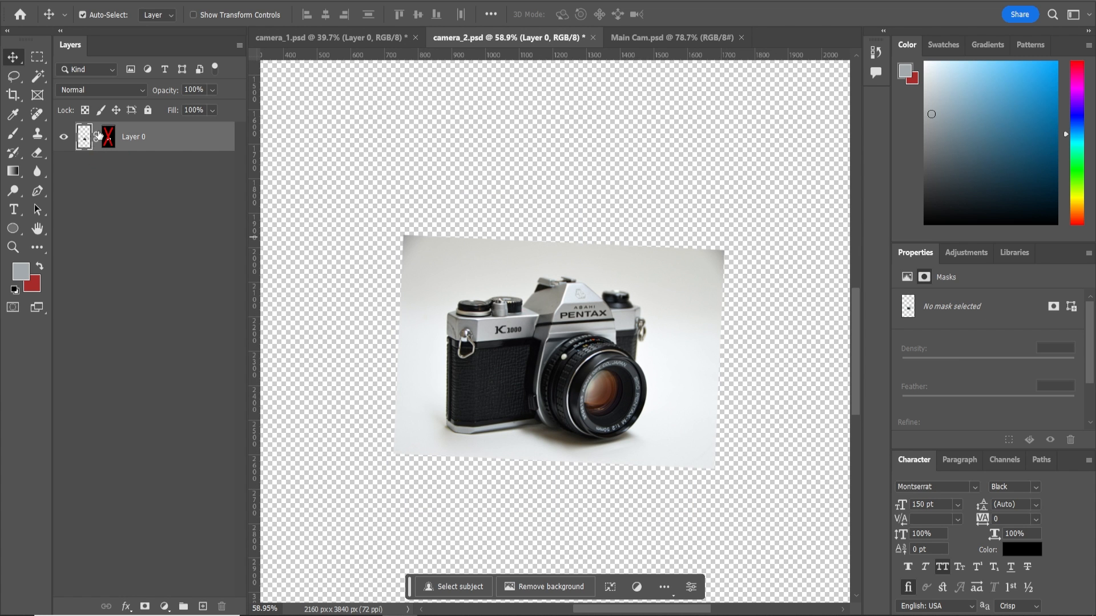
{"action": "left_click", "coordinate": [109, 138], "text": "shift"}
{"action": "left_click", "coordinate": [109, 138], "text": "shift"}
{"action": "left_click", "coordinate": [109, 137], "text": "shift"}
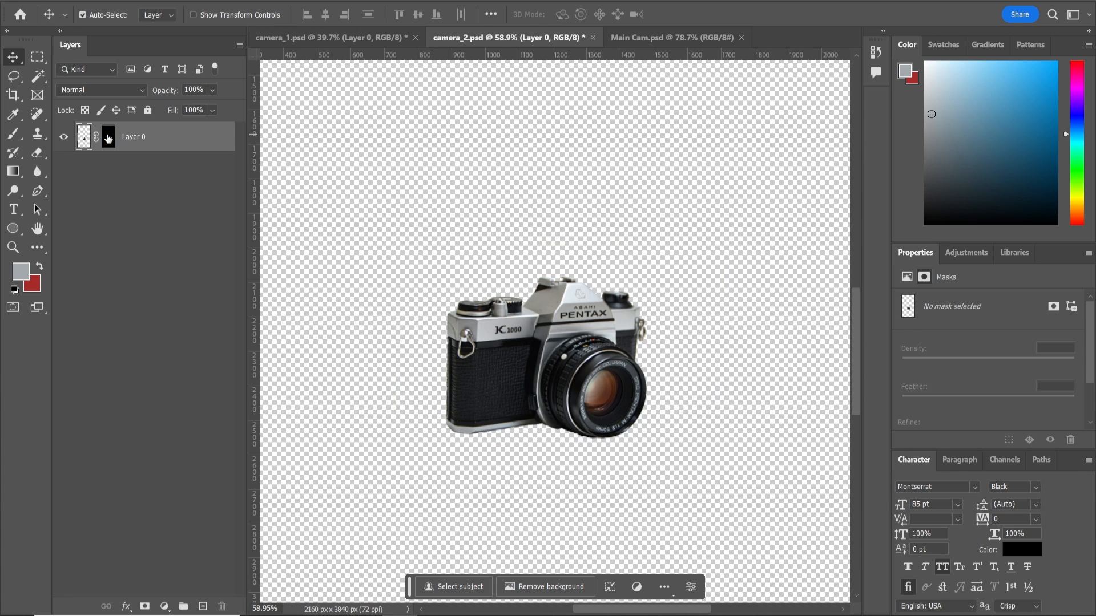
{"action": "scroll", "coordinate": [439, 293], "scroll_direction": "down", "scroll_amount": 4}
{"action": "left_click", "coordinate": [331, 37]}
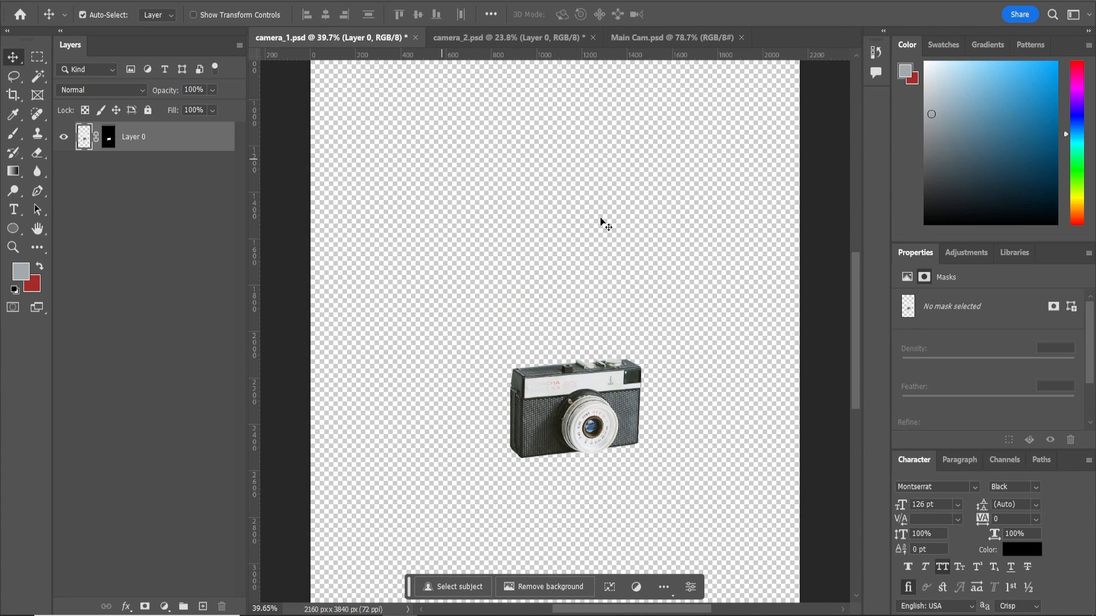
{"action": "left_click", "coordinate": [545, 38]}
{"action": "left_click", "coordinate": [679, 37]}
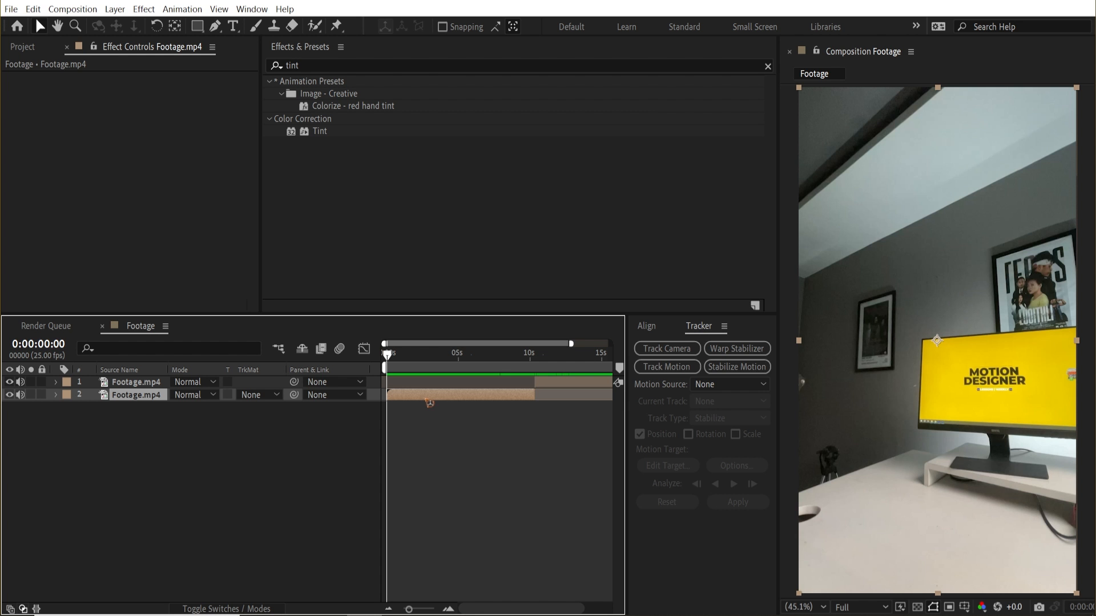
- Back in After Effects, camera-track the first footage clip and set the ground plane and origin on the desk surface
{"action": "left_click", "coordinate": [666, 349]}
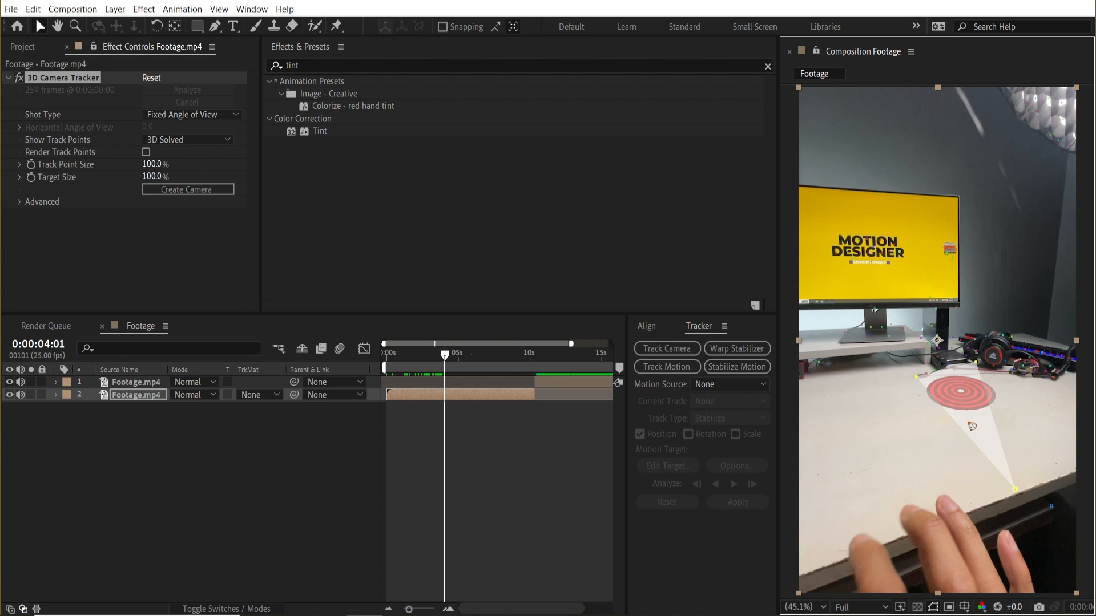
{"action": "right_click", "coordinate": [972, 426]}
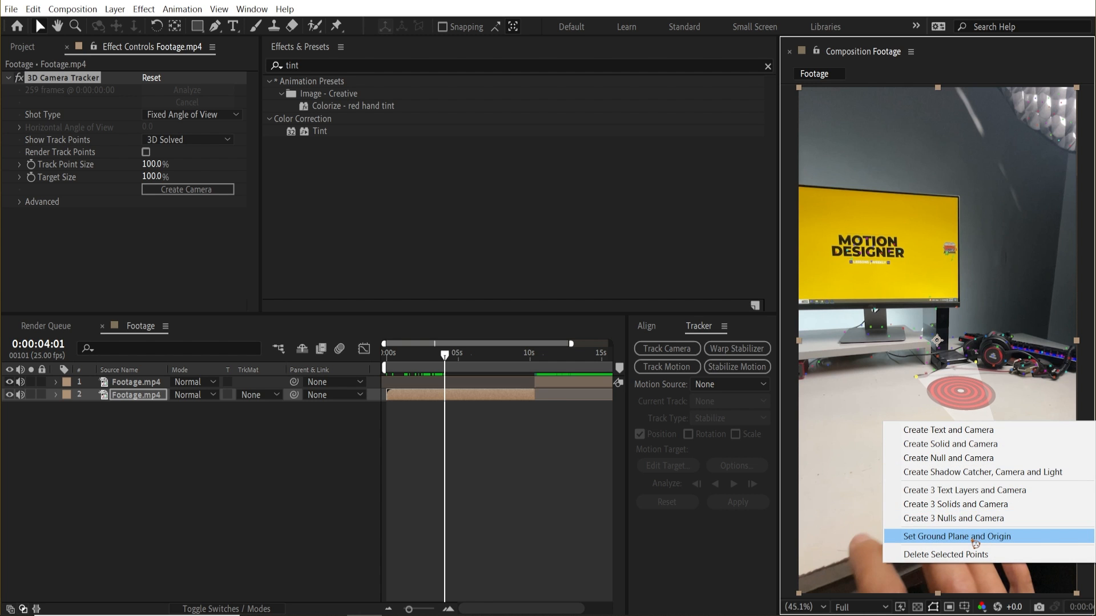
{"action": "left_click", "coordinate": [974, 538]}
- Create a solid and camera from the track points selected on the desk
{"action": "right_click", "coordinate": [967, 399]}
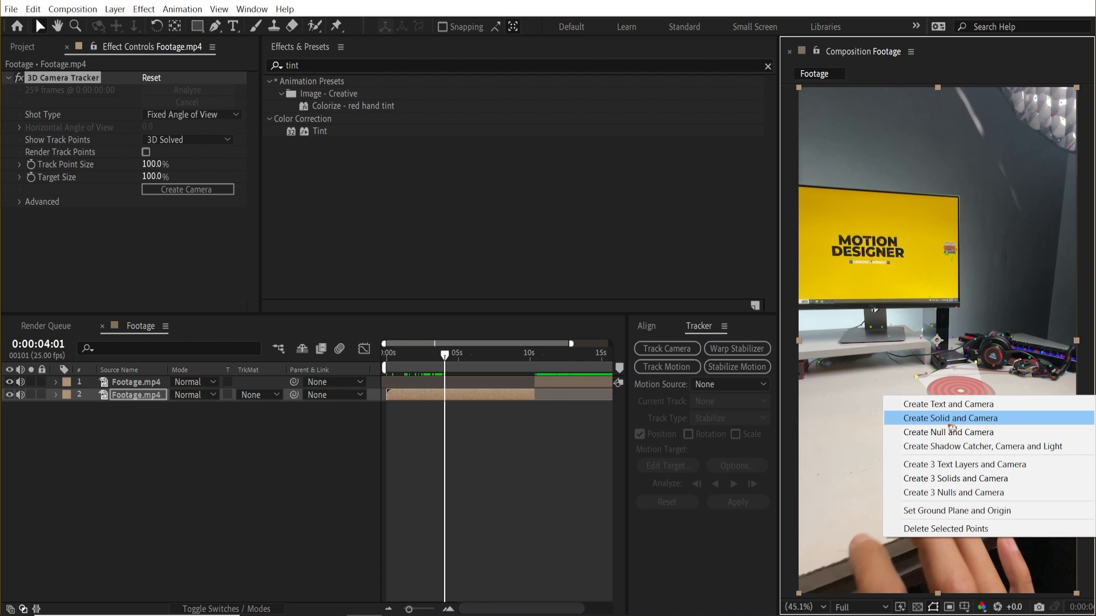
{"action": "left_click", "coordinate": [949, 419]}
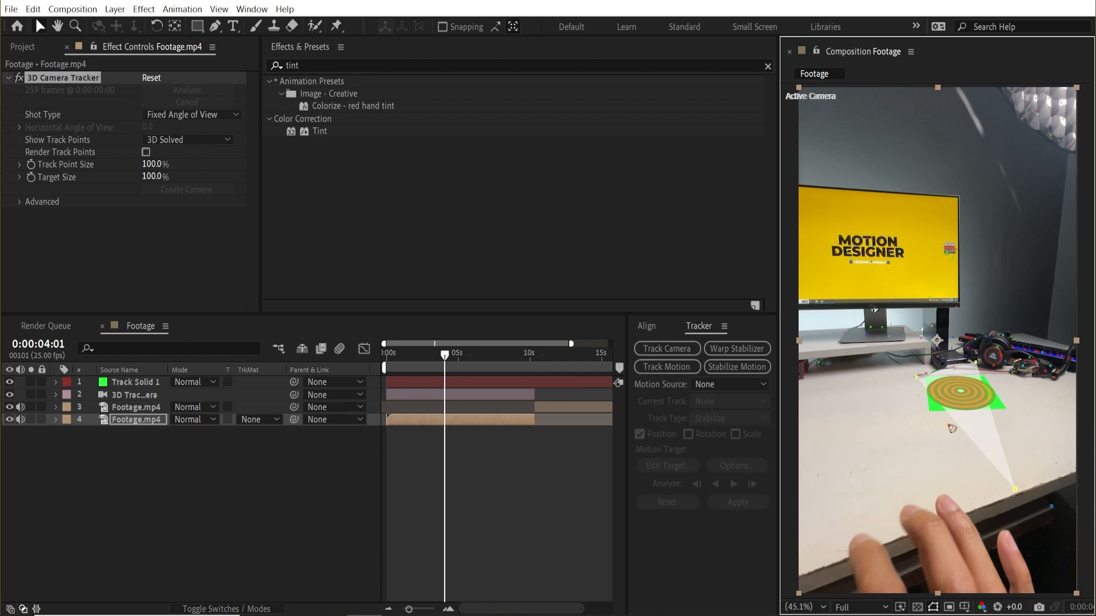
- Import camera_1.psd and camera_2.psd as compositions retaining layer sizes, with editable layer styles
{"action": "left_click_drag", "start_coordinate": [63, 285], "coordinate": [131, 271]}
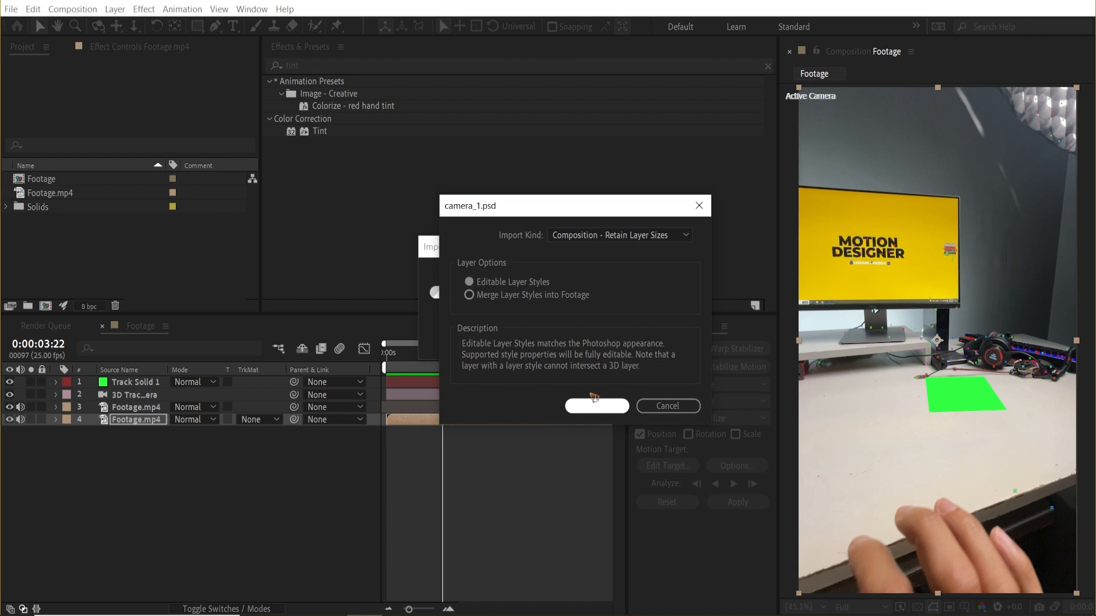
{"action": "left_click", "coordinate": [608, 406]}
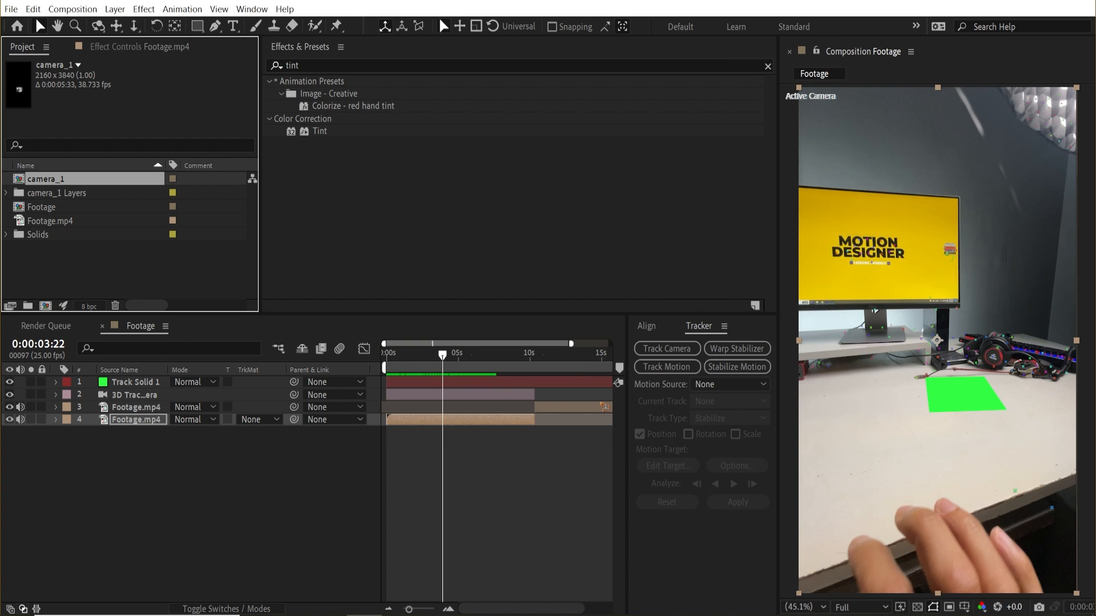
{"action": "left_click_drag", "start_coordinate": [0, 297], "coordinate": [145, 290]}
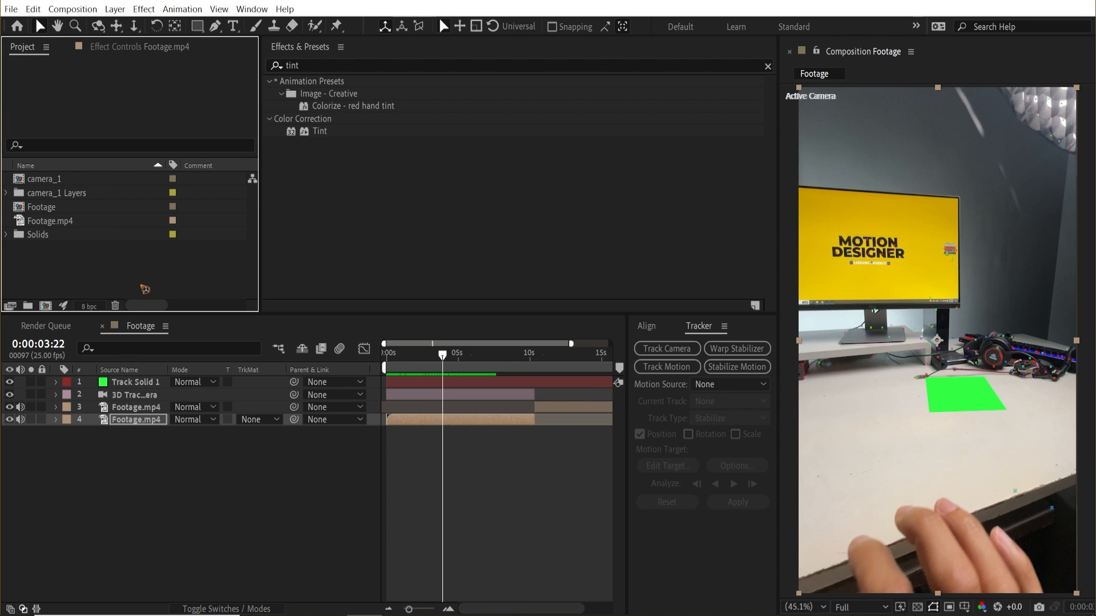
{"action": "left_click", "coordinate": [606, 408]}
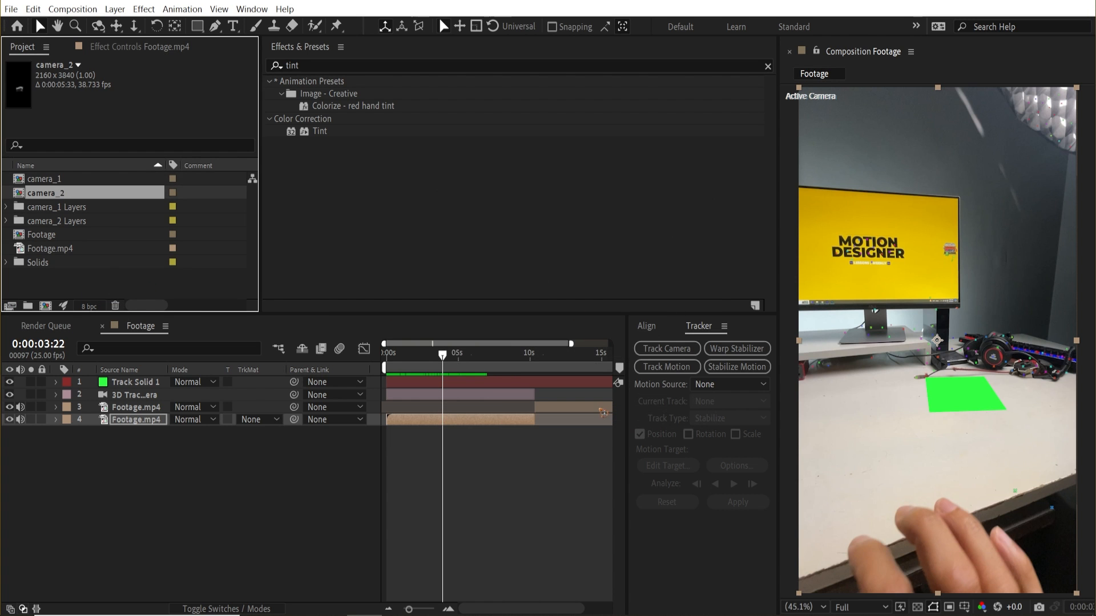
- Add camera_1 above the other layers as a 3D layer and copy Track Solid 1's position onto it
{"action": "left_click_drag", "start_coordinate": [44, 178], "coordinate": [214, 379]}
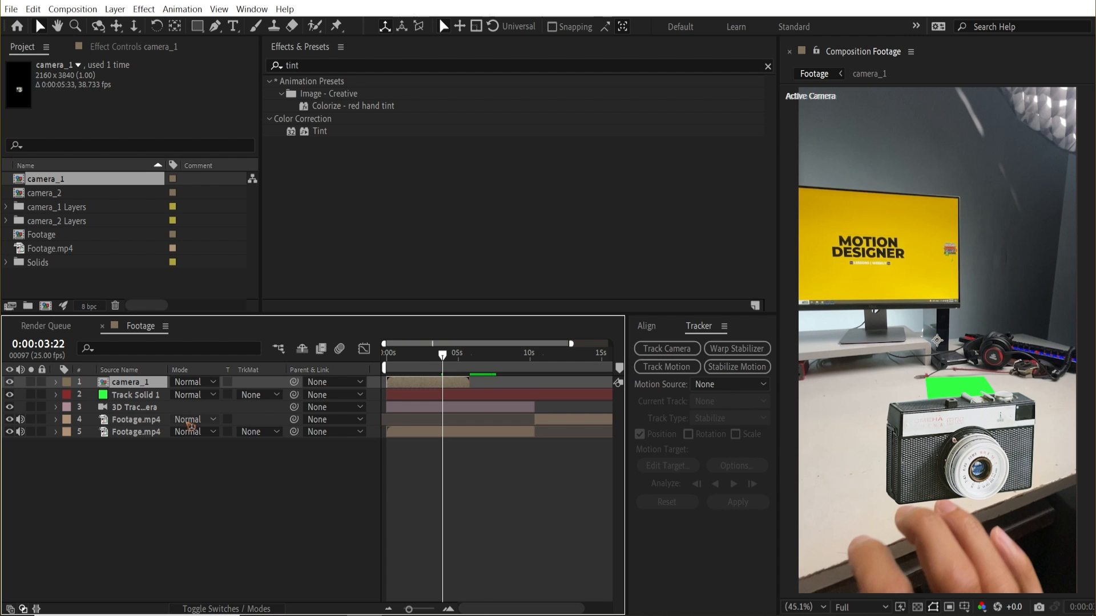
{"action": "key", "text": "F4"}
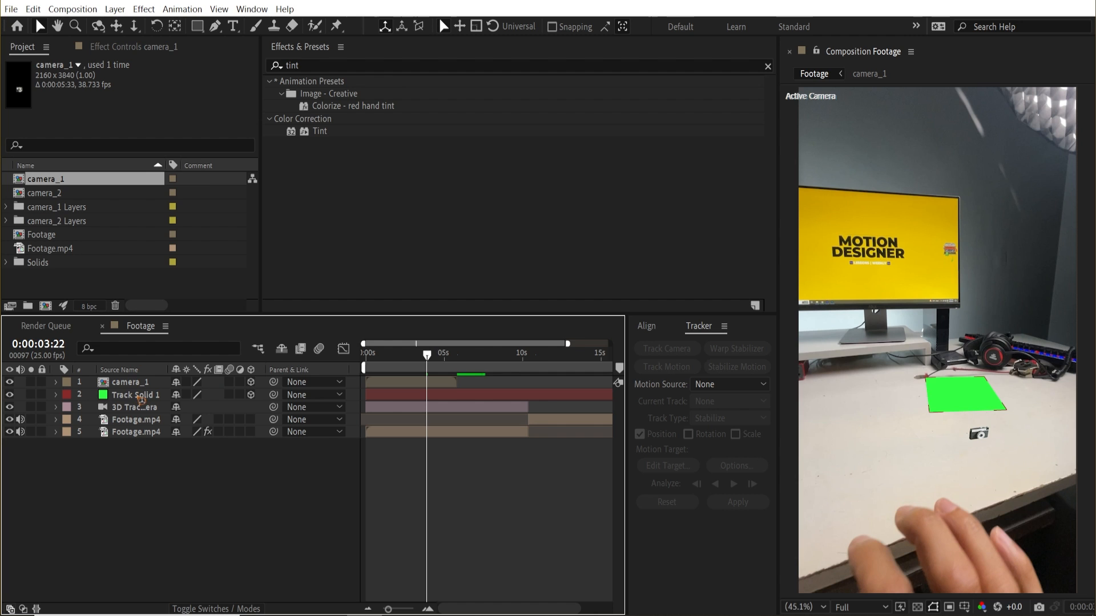
{"action": "left_click", "coordinate": [140, 398]}
{"action": "key", "text": "p"}
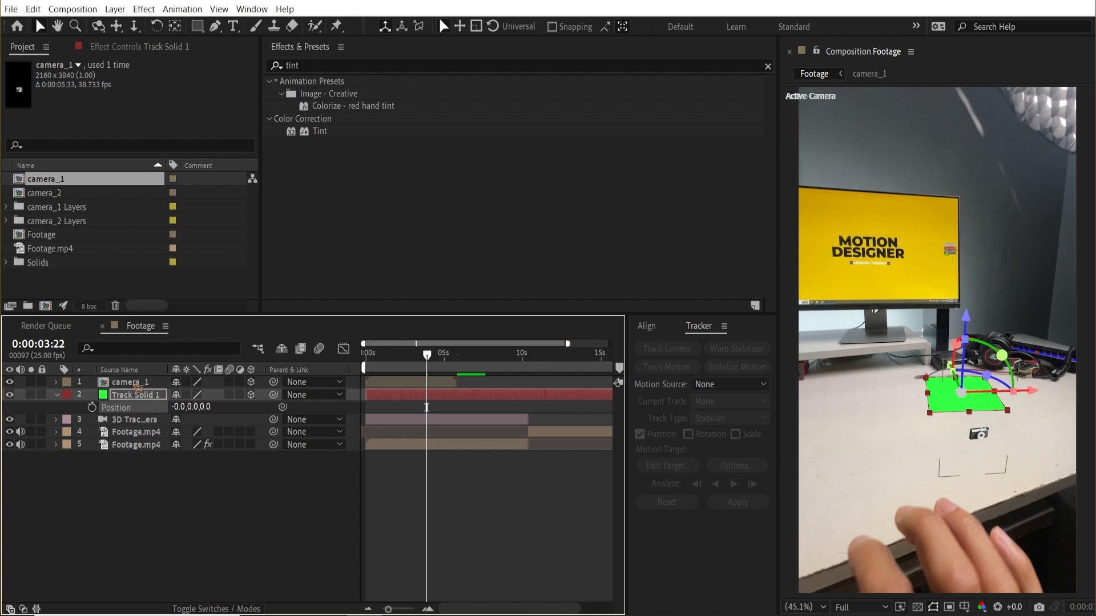
{"action": "left_click", "coordinate": [137, 383]}
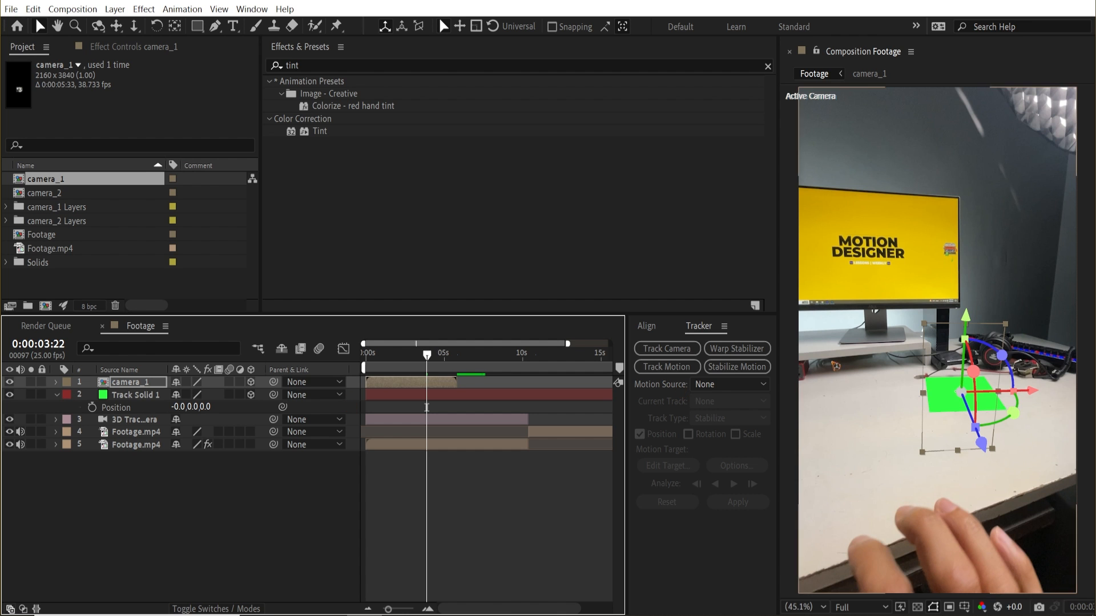
- Hide Track Solid 1 and scale up the camera_1 layer in place on the desk
{"action": "left_click", "coordinate": [10, 395]}
{"action": "left_click", "coordinate": [56, 395]}
{"action": "left_click_drag", "start_coordinate": [973, 372], "coordinate": [972, 366]}
{"action": "left_click_drag", "start_coordinate": [922, 452], "coordinate": [887, 515]}
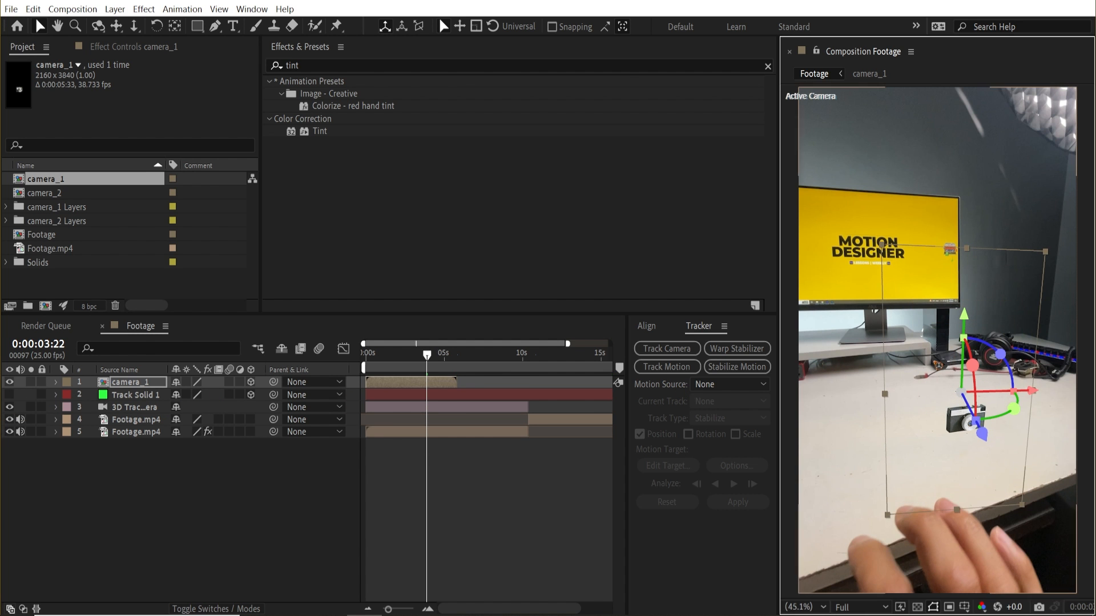
- Check camera_1's tracking at an earlier time, freeze the layer on its last frame and extend it across the composition
{"action": "mouse_move", "coordinate": [427, 355]}
{"action": "left_mouse_down"}
{"action": "mouse_move", "coordinate": [384, 355]}
{"action": "mouse_move", "coordinate": [448, 359]}
{"action": "mouse_move", "coordinate": [379, 355]}
{"action": "mouse_move", "coordinate": [407, 355]}
{"action": "left_mouse_up"}
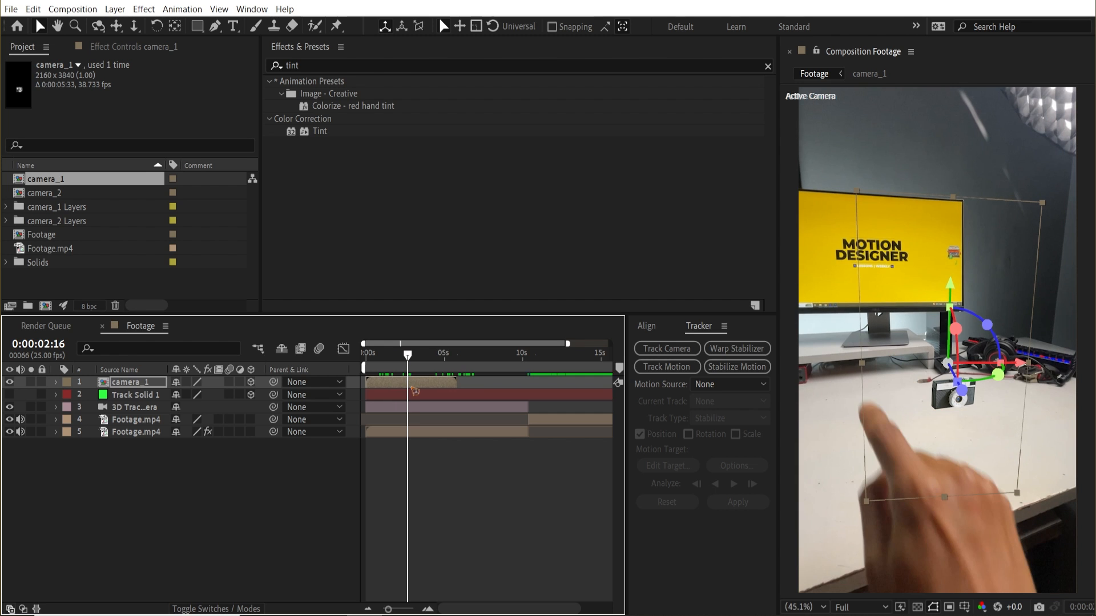
{"action": "right_click", "coordinate": [414, 386]}
{"action": "mouse_move", "coordinate": [469, 92]}
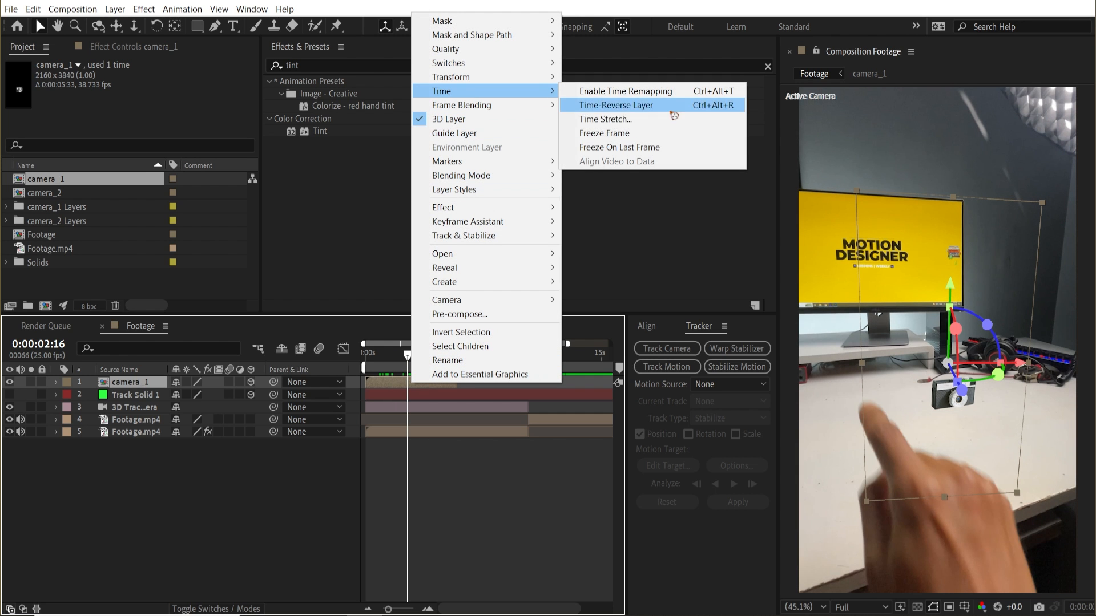
{"action": "left_click", "coordinate": [638, 147]}
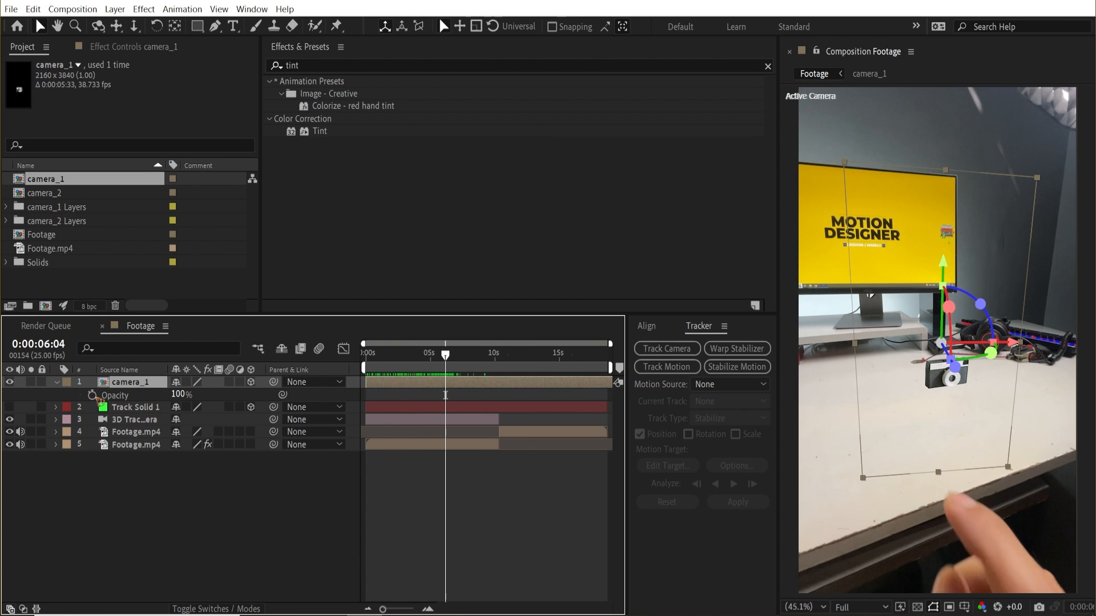
- Keyframe camera_1's opacity from 0% at 0:00:05:22 to 100% at 0:00:06:04, shift the 100% keyframe slightly later and preview the fade
{"action": "left_click", "coordinate": [91, 395]}
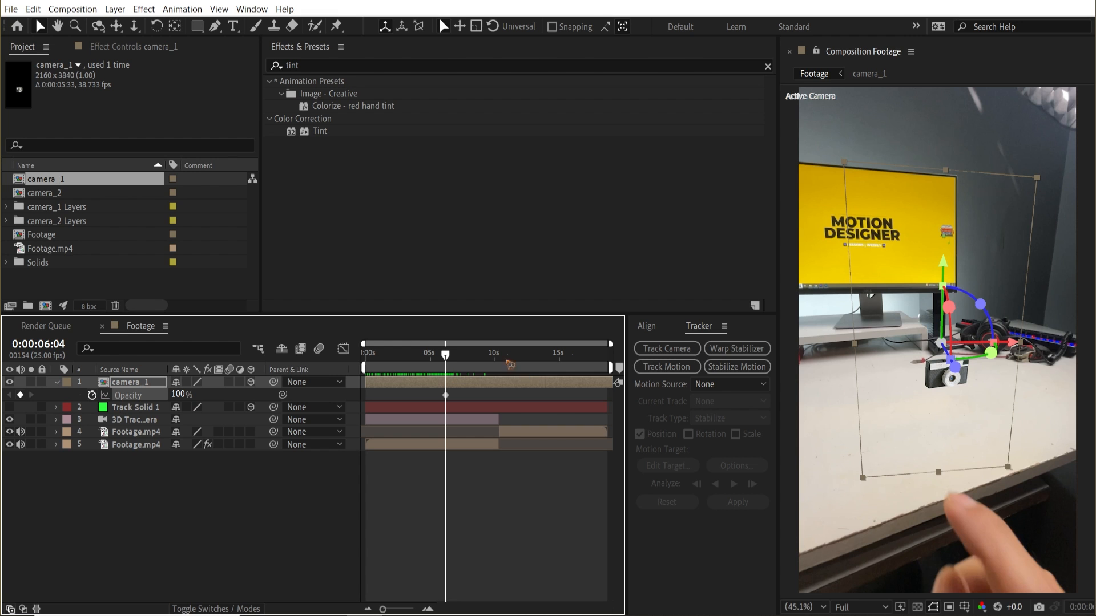
{"action": "left_click", "coordinate": [442, 364]}
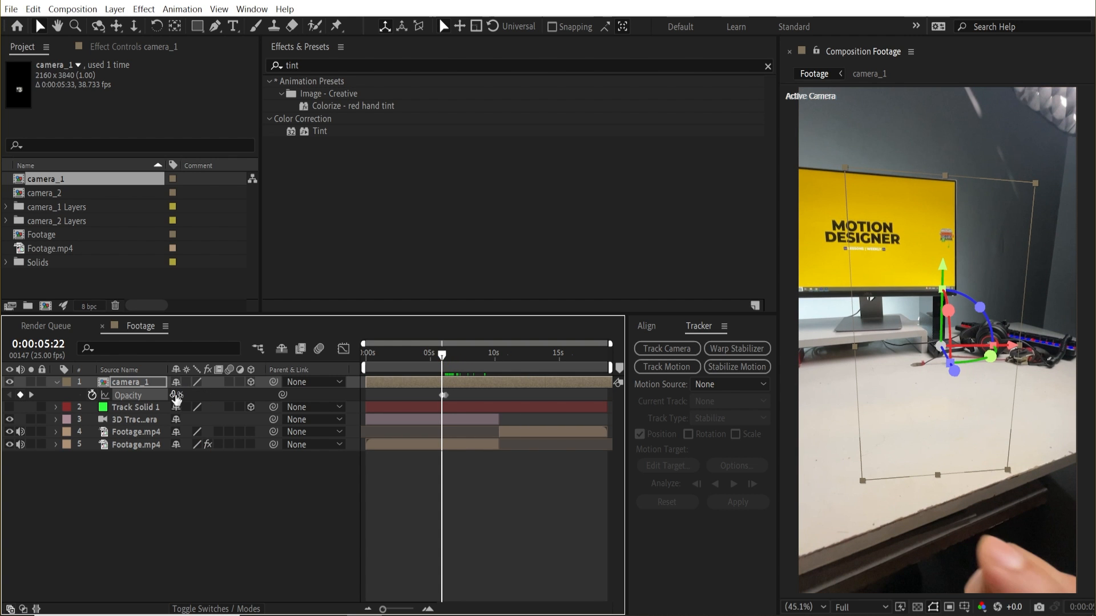
{"action": "left_click", "coordinate": [538, 512]}
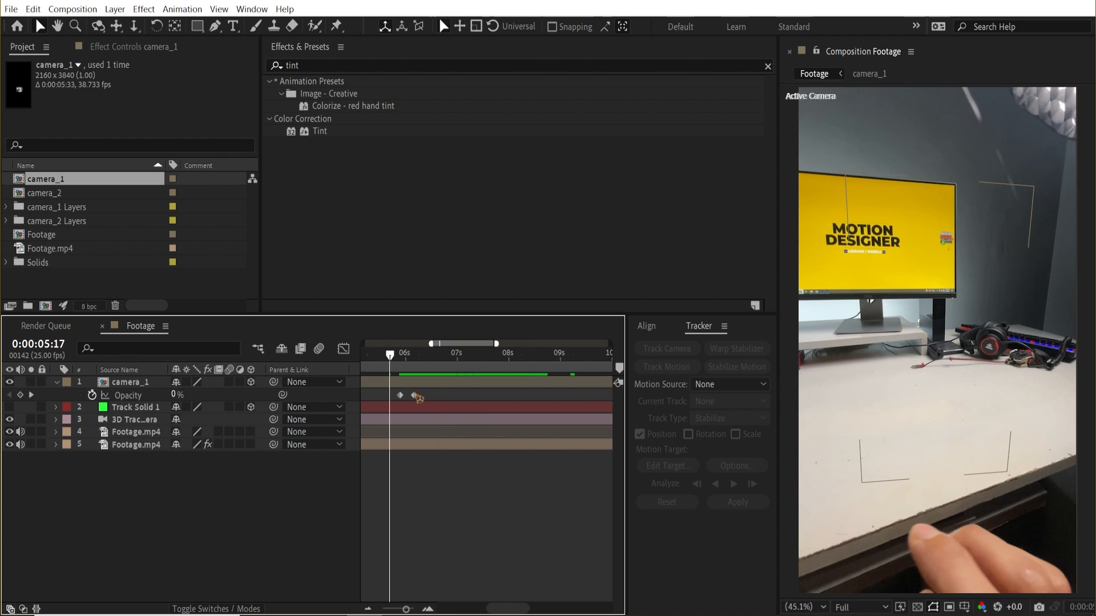
{"action": "left_click_drag", "start_coordinate": [414, 395], "coordinate": [420, 394]}
{"action": "key", "text": "space"}
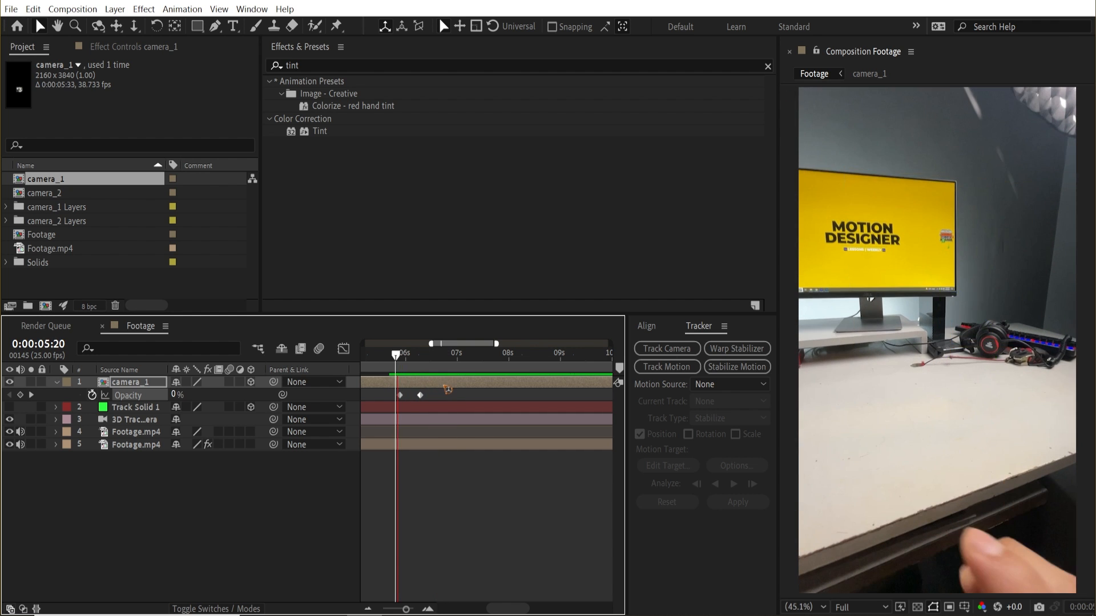
- Duplicate the Track Solid 1 layer and rename the copy Shadow
{"action": "left_click", "coordinate": [139, 408]}
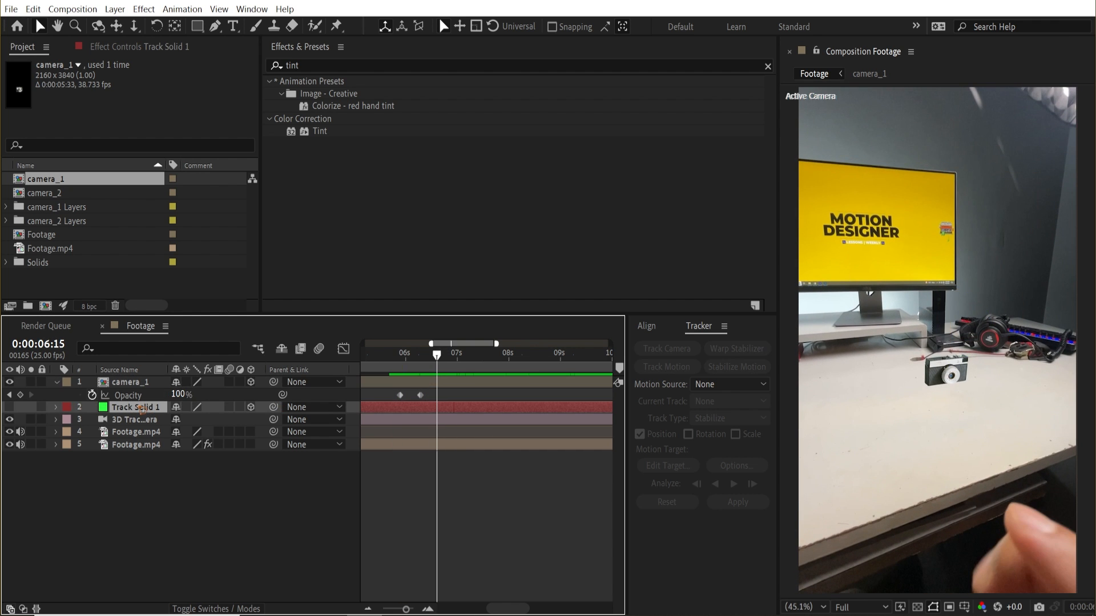
{"action": "key", "text": "ctrl+d"}
{"action": "key", "text": "Return"}
{"action": "type", "text": "Shadow"}
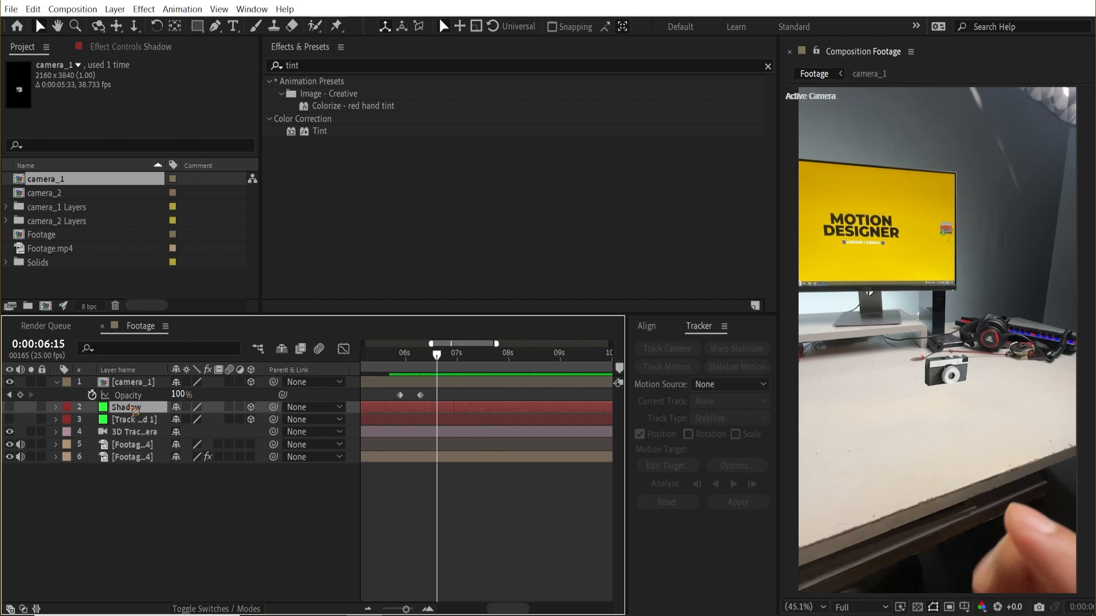
- Recolour the Shadow solid to black (000000) and make the layer visible
{"action": "key", "text": "ctrl+shift+y"}
{"action": "left_click", "coordinate": [327, 410]}
{"action": "type", "text": "000000"}
{"action": "left_click", "coordinate": [516, 351]}
{"action": "left_click", "coordinate": [375, 488]}
{"action": "left_click", "coordinate": [9, 408]}
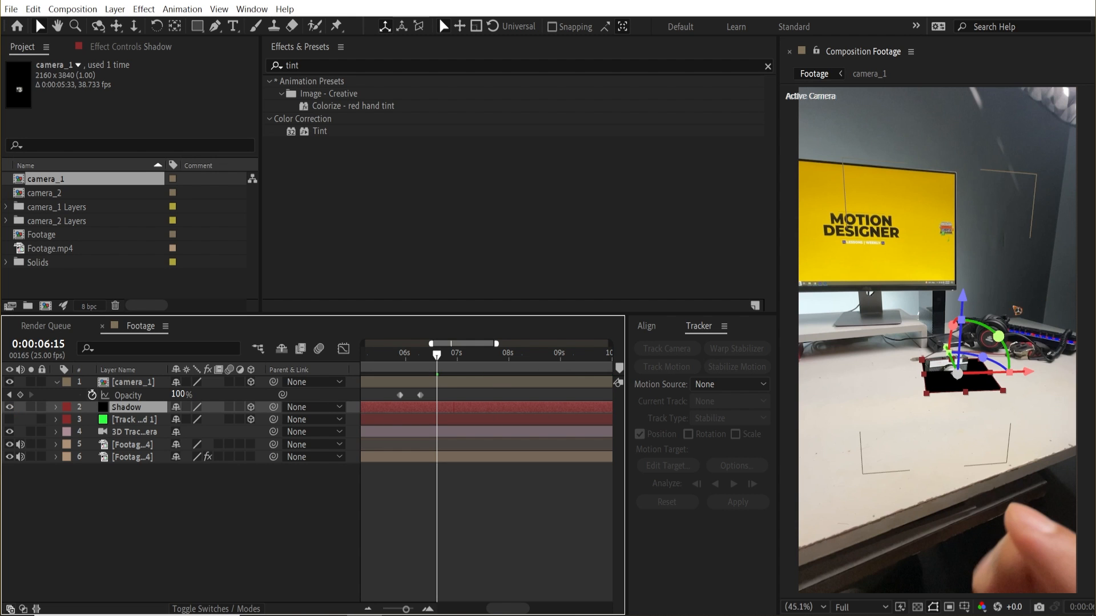
- Raise camera_1 so it floats above the desk and scale up the Shadow solid until it covers the desk beneath it
{"action": "left_click", "coordinate": [138, 393]}
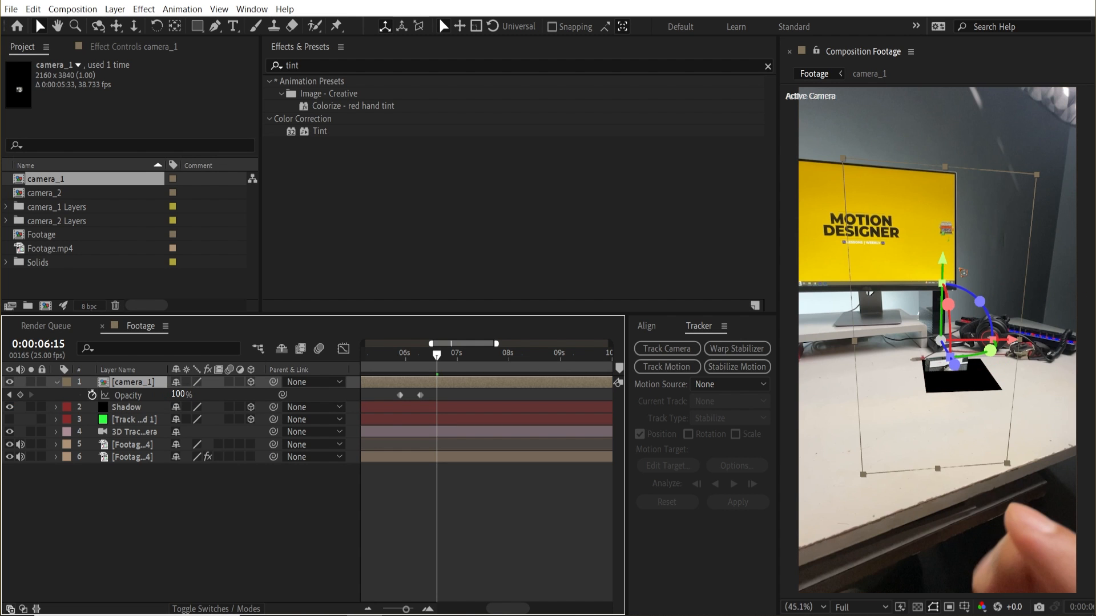
{"action": "left_click_drag", "start_coordinate": [945, 272], "coordinate": [972, 120]}
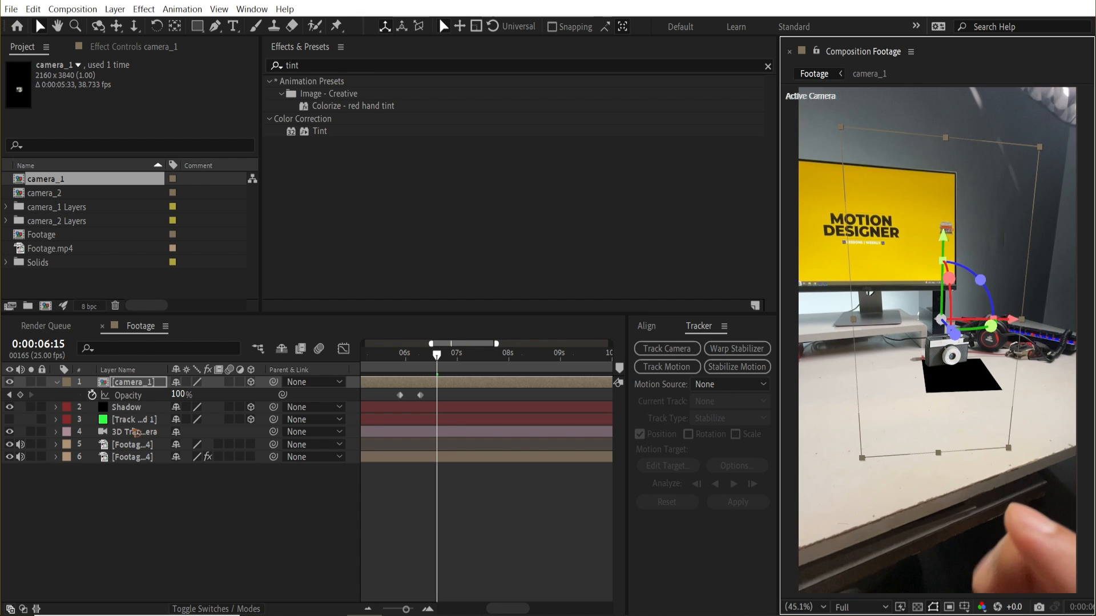
{"action": "left_click", "coordinate": [131, 407]}
{"action": "left_click_drag", "start_coordinate": [972, 403], "coordinate": [974, 414]}
{"action": "left_click_drag", "start_coordinate": [925, 375], "coordinate": [859, 376]}
{"action": "left_click_drag", "start_coordinate": [873, 344], "coordinate": [863, 334]}
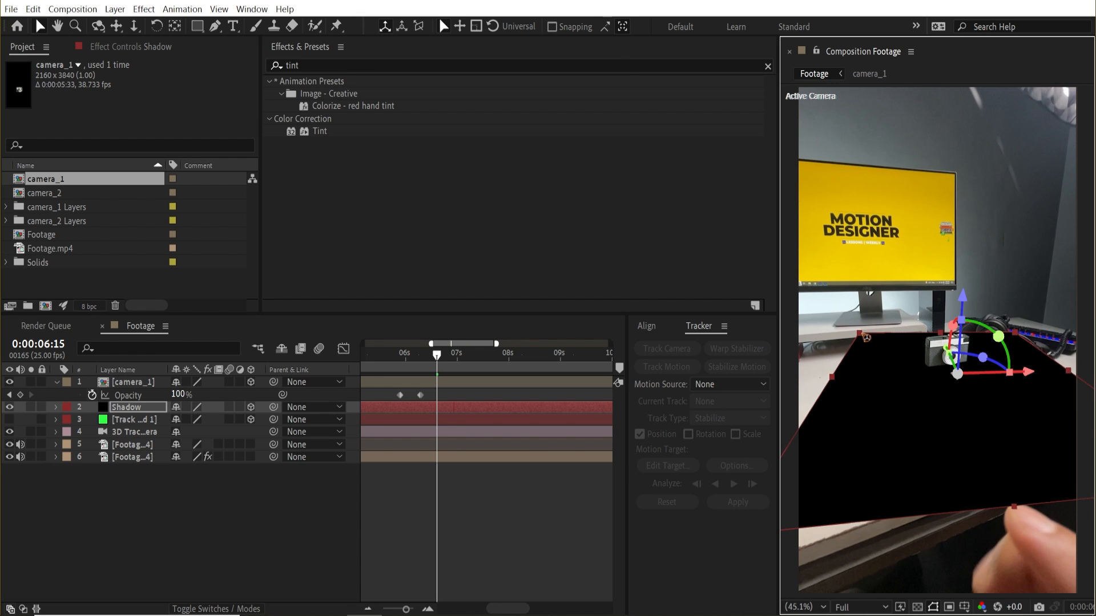
- Mask the Shadow layer with a small flat ellipse beneath the camera and set the mask feather to 132 pixels
{"action": "left_click", "coordinate": [197, 26]}
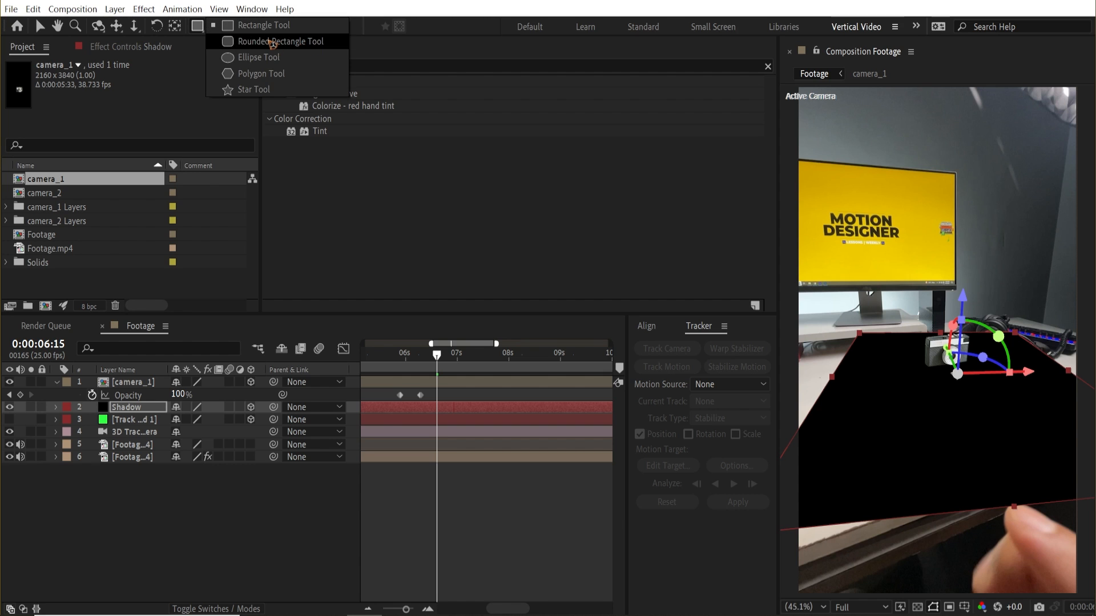
{"action": "left_click", "coordinate": [260, 57]}
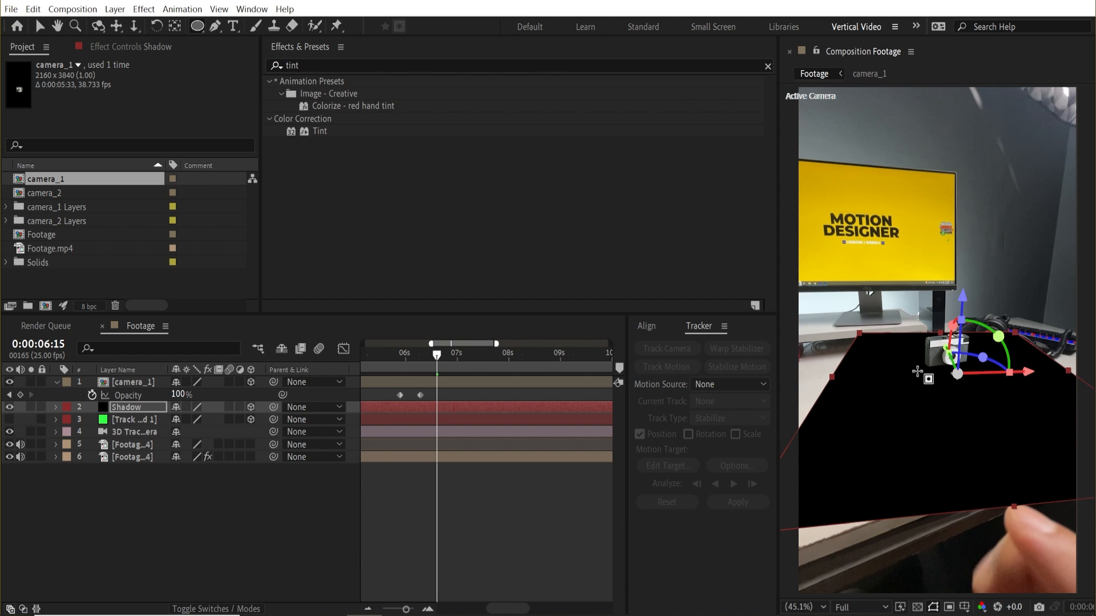
{"action": "left_click_drag", "start_coordinate": [917, 372], "coordinate": [970, 385]}
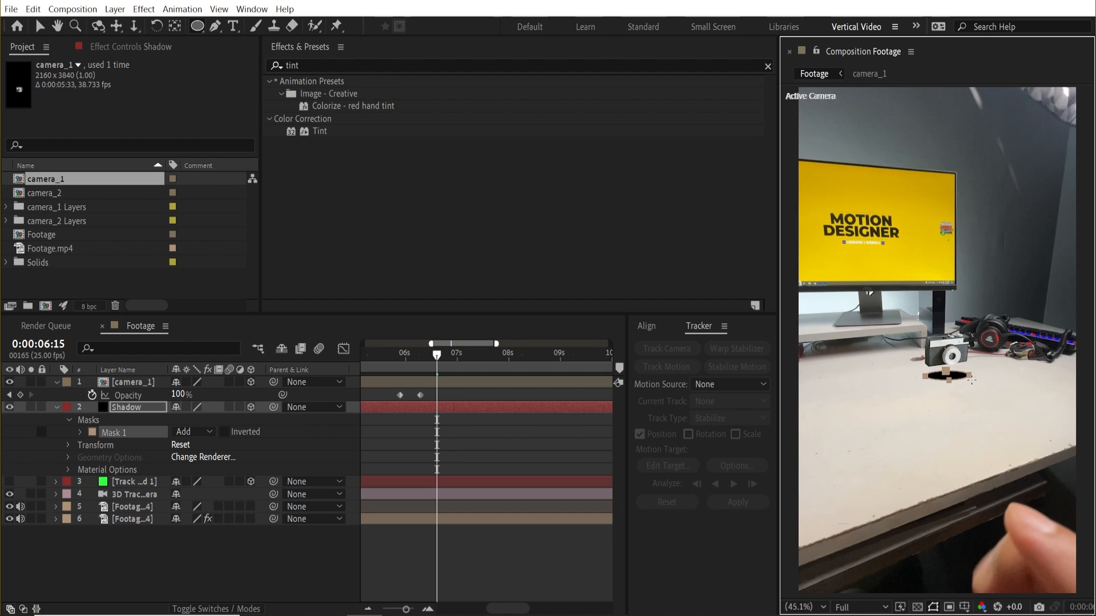
{"action": "key", "text": "v"}
{"action": "key", "text": "f"}
{"action": "left_click_drag", "start_coordinate": [187, 434], "coordinate": [200, 432]}
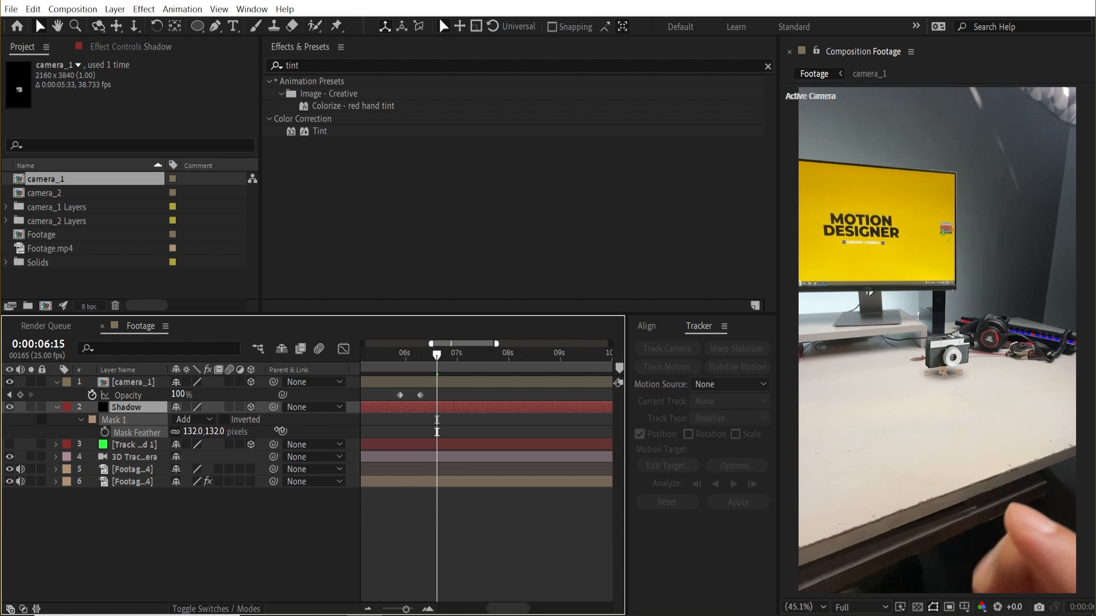
{"action": "left_click", "coordinate": [277, 555]}
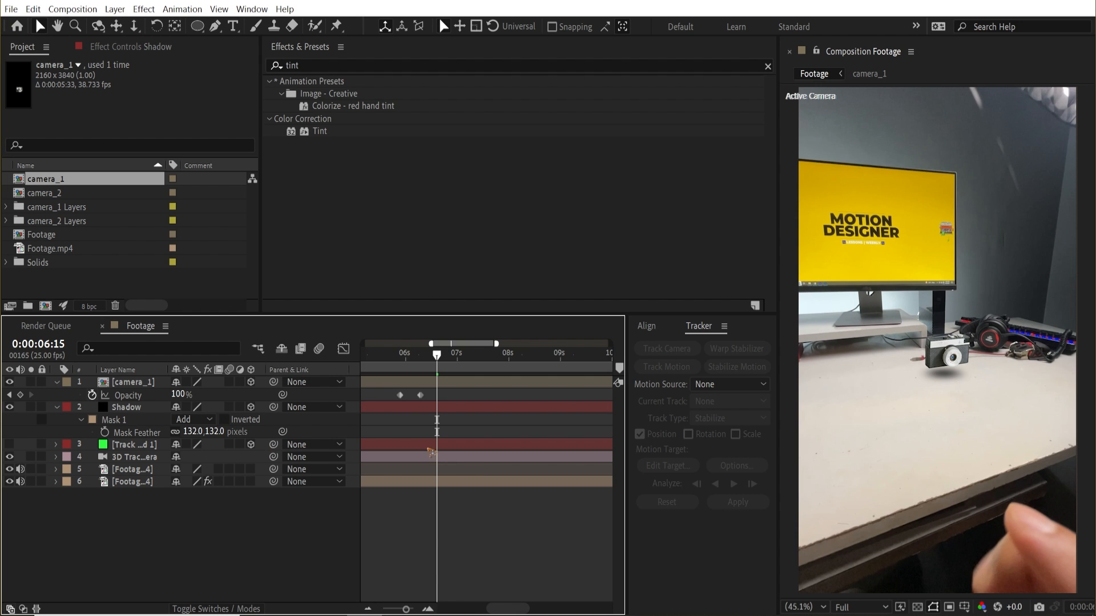
- Parent Shadow to camera_1 and keyframe its opacity from 0% at 0:00:05:22 to 100% at 0:00:06:07
{"action": "left_click_drag", "start_coordinate": [274, 407], "coordinate": [126, 382]}
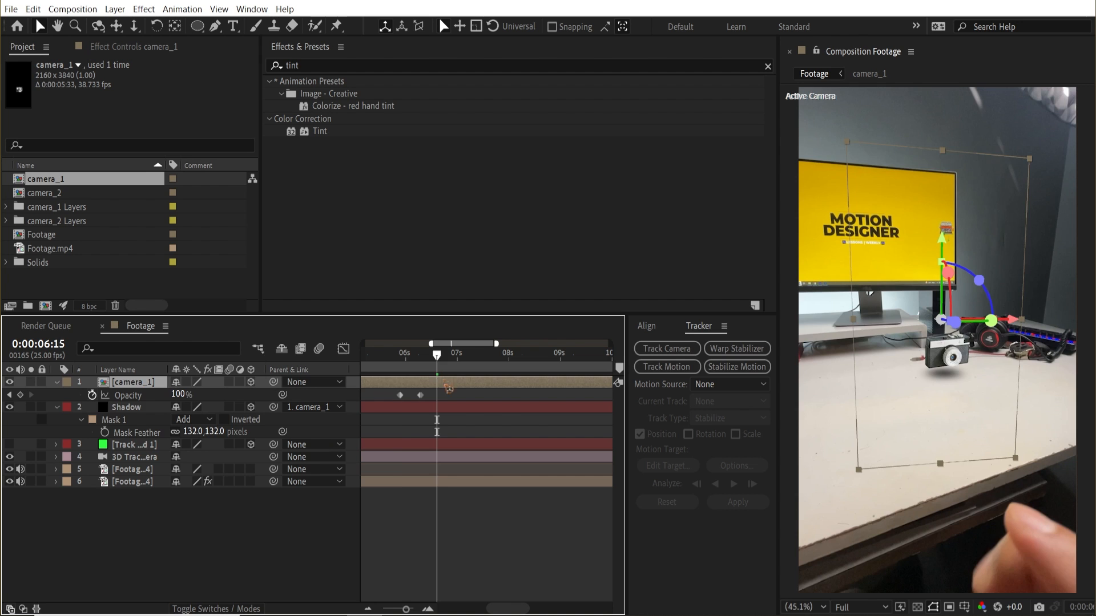
{"action": "key", "text": "j"}
{"action": "key", "text": "t"}
{"action": "left_click", "coordinate": [91, 419]}
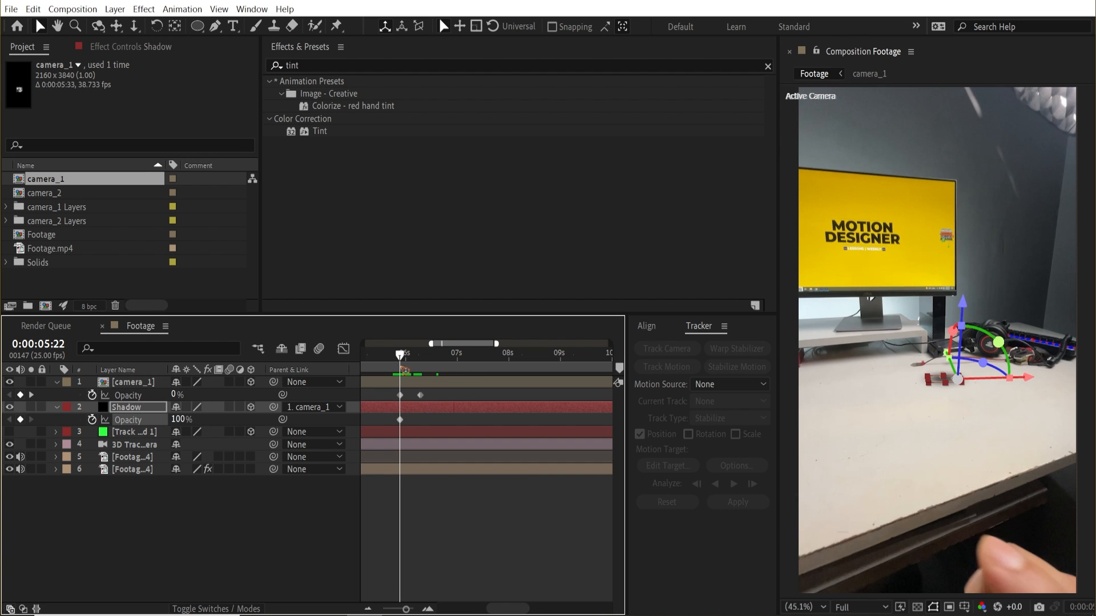
{"action": "key", "text": "k"}
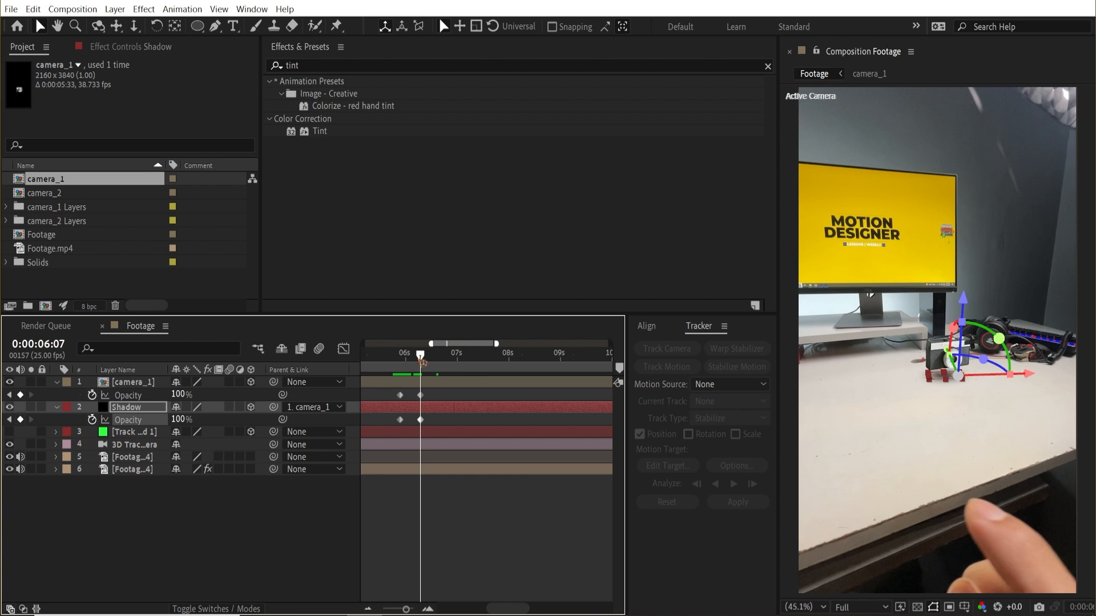
{"action": "left_click_drag", "start_coordinate": [421, 361], "coordinate": [400, 365]}
{"action": "left_click_drag", "start_coordinate": [180, 420], "coordinate": [117, 421]}
{"action": "left_click_drag", "start_coordinate": [408, 360], "coordinate": [446, 368]}
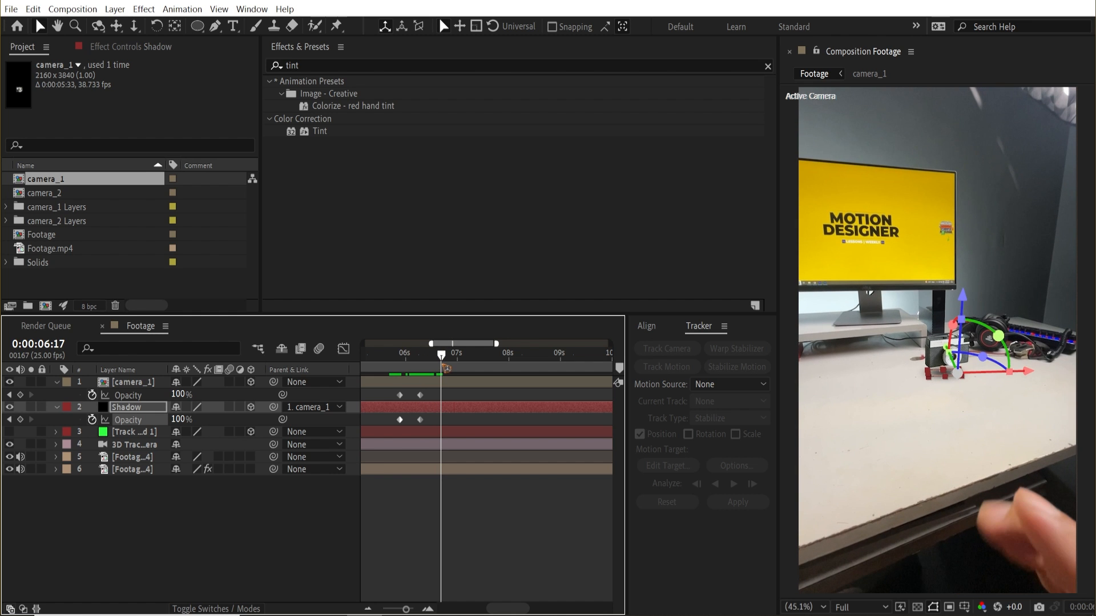
- Keyframe camera_1's position at 0:00:06:17 and slide it left across the desk at 0:00:07:08
{"action": "left_click", "coordinate": [131, 382]}
{"action": "key", "text": "p"}
{"action": "left_click", "coordinate": [92, 395]}
{"action": "left_click_drag", "start_coordinate": [448, 360], "coordinate": [480, 363]}
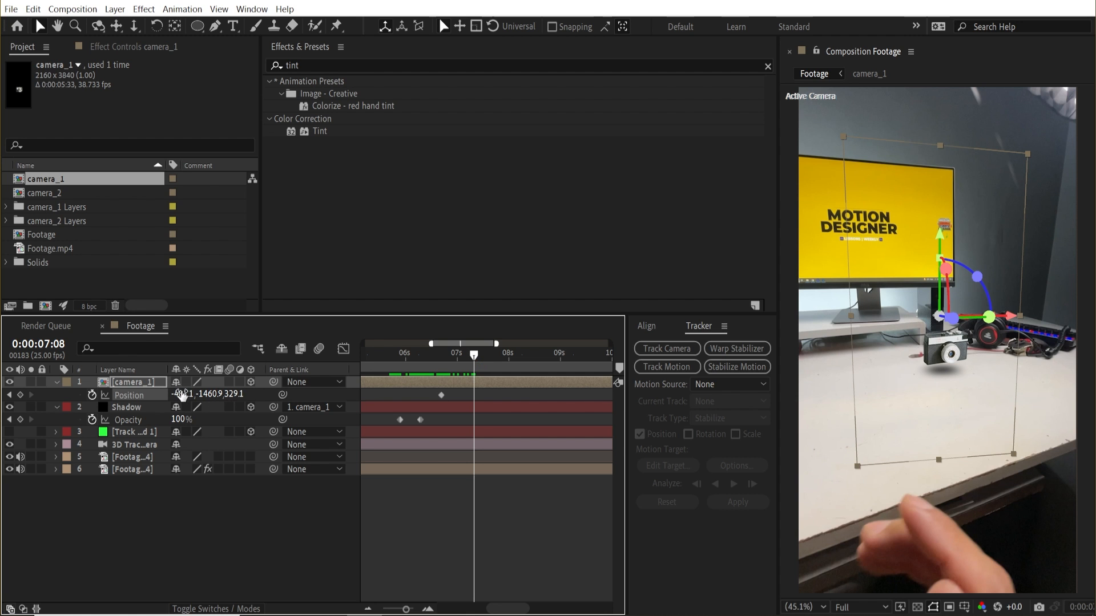
{"action": "left_click_drag", "start_coordinate": [962, 404], "coordinate": [903, 414]}
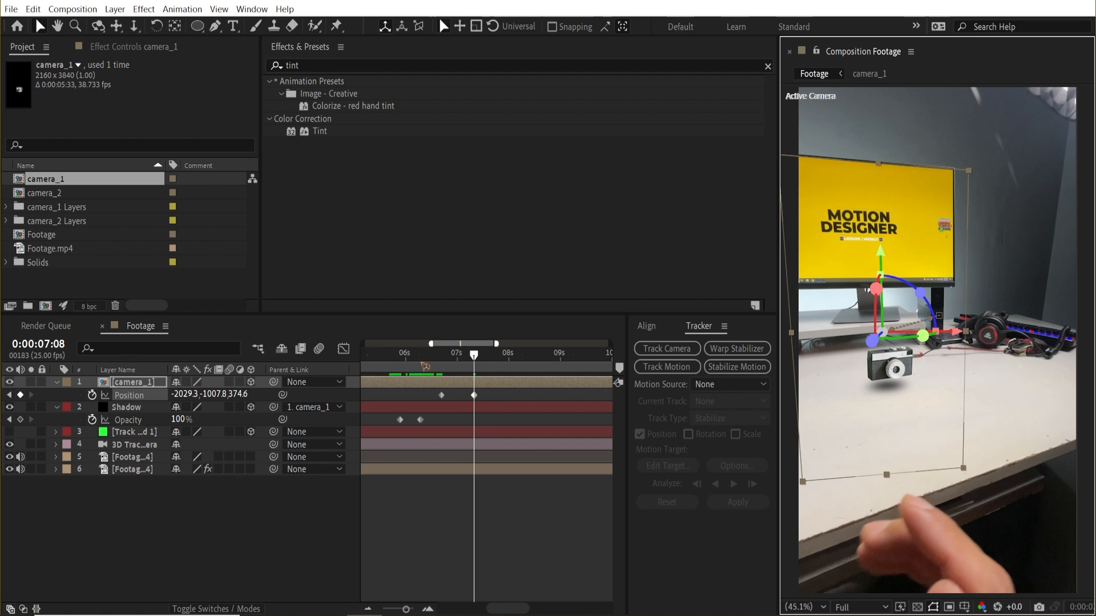
- Apply Easy Ease to camera_1's position keyframes and reshape their speed curve
{"action": "left_click_drag", "start_coordinate": [507, 398], "coordinate": [390, 394]}
{"action": "key", "text": "F9"}
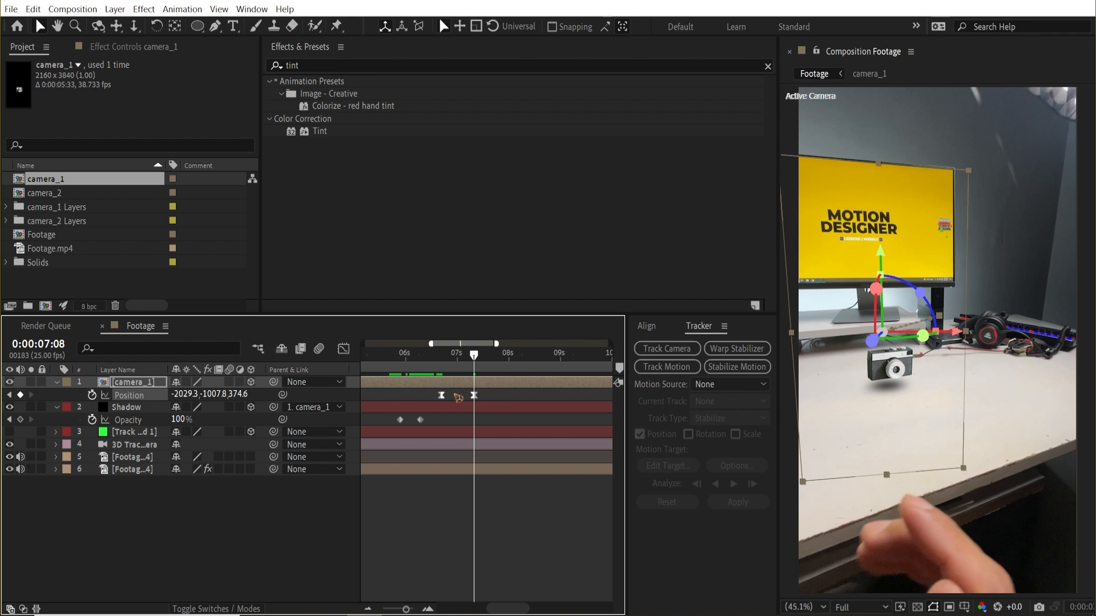
{"action": "left_click", "coordinate": [343, 349]}
{"action": "left_click_drag", "start_coordinate": [545, 540], "coordinate": [458, 565]}
{"action": "left_click", "coordinate": [426, 355]}
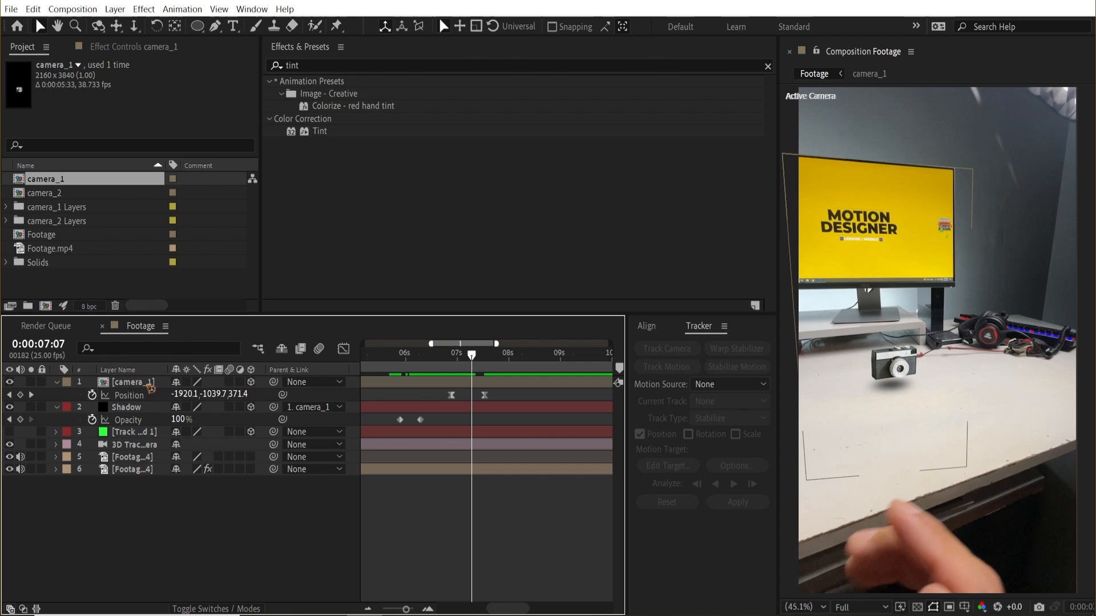
- Keyframe camera_1's opacity from 100% at 0:00:07:04 to 0% near the end of its slide, and begin a matching fade for Shadow
{"action": "left_click", "coordinate": [148, 384]}
{"action": "key", "text": "shift+t"}
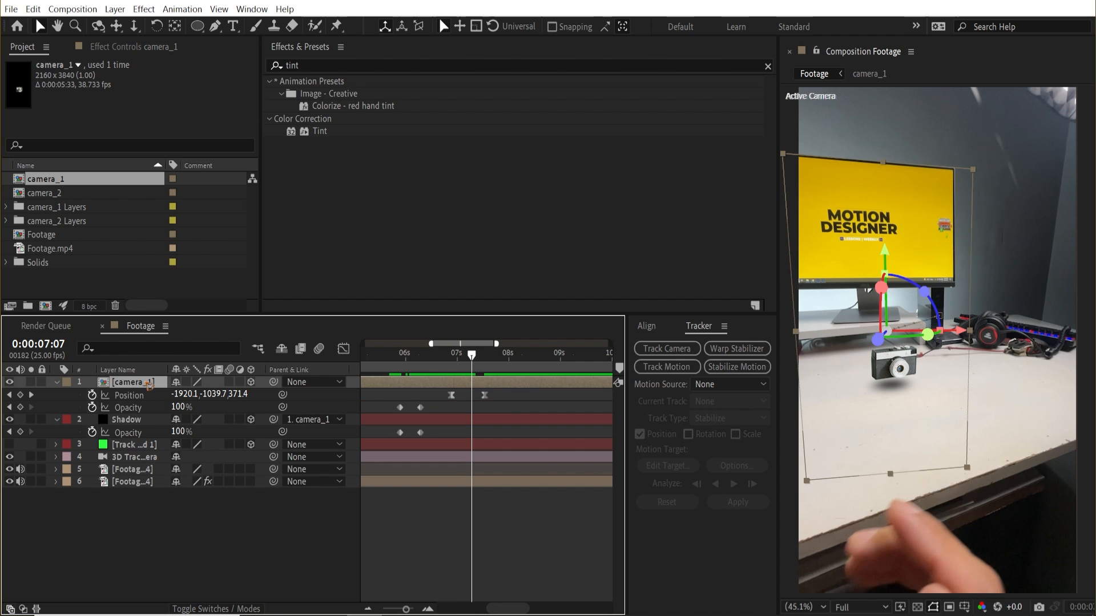
{"action": "left_click", "coordinate": [20, 407]}
{"action": "left_click", "coordinate": [481, 355]}
{"action": "left_click_drag", "start_coordinate": [180, 413], "coordinate": [123, 414]}
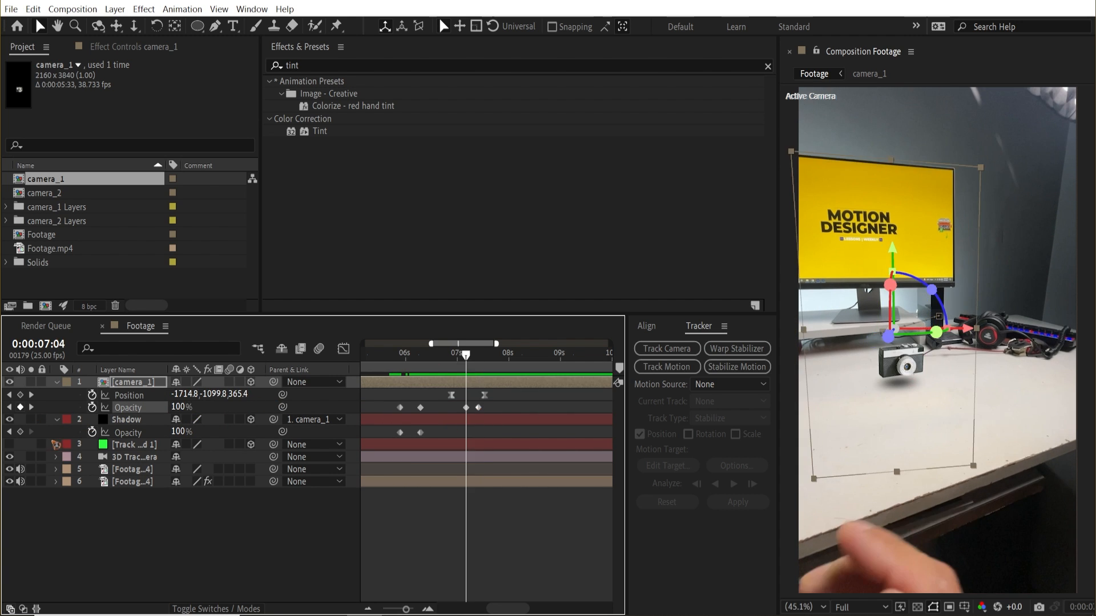
{"action": "left_click", "coordinate": [20, 432]}
{"action": "left_click_drag", "start_coordinate": [467, 354], "coordinate": [478, 359]}
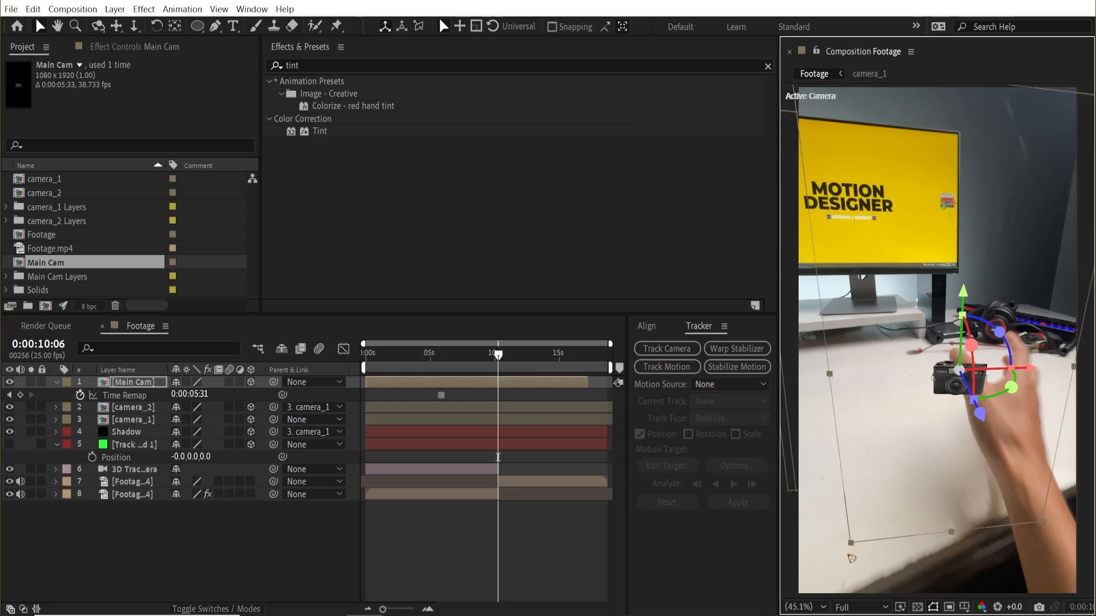
- Scale up the Main Cam layer and reposition it to fit the hand around 0:00:10:06
{"action": "left_click_drag", "start_coordinate": [851, 556], "coordinate": [826, 592]}
{"action": "left_click_drag", "start_coordinate": [973, 469], "coordinate": [967, 443]}
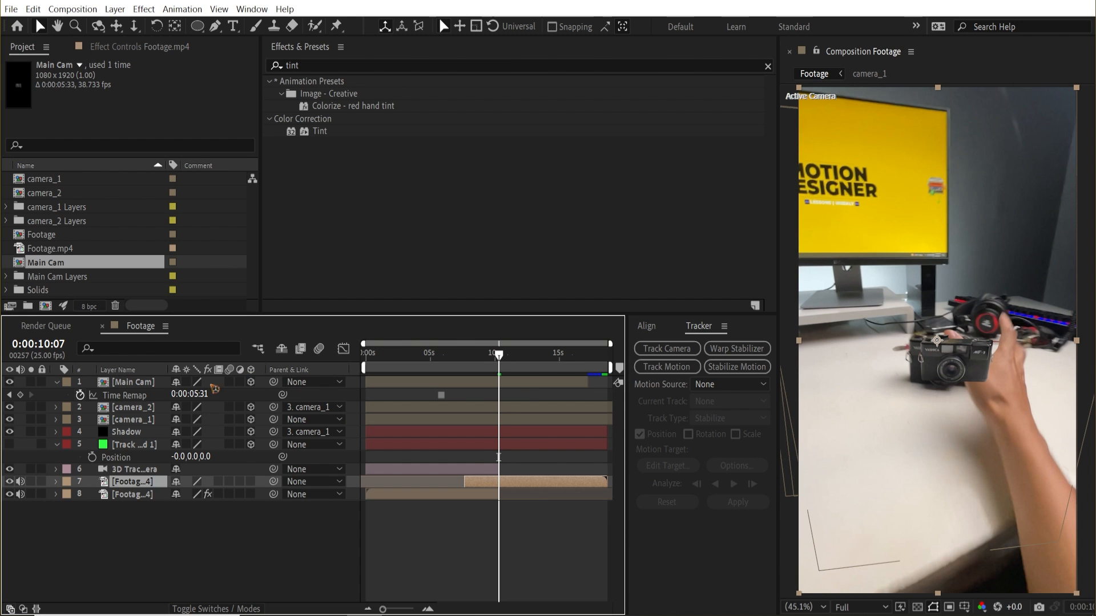
{"action": "left_click", "coordinate": [144, 384]}
{"action": "left_click_drag", "start_coordinate": [939, 379], "coordinate": [930, 378]}
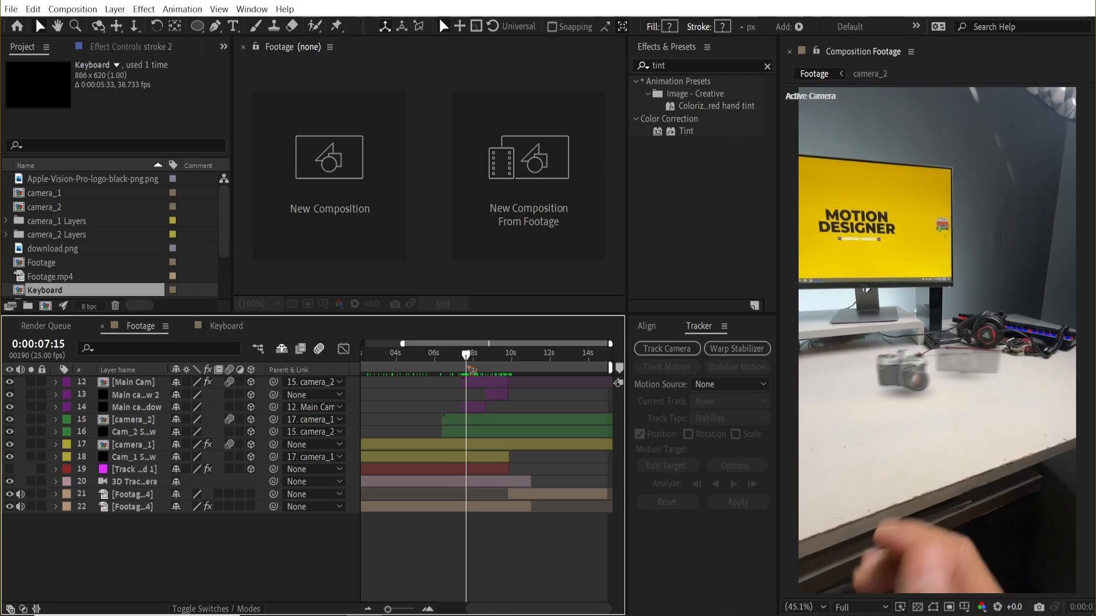
- Reveal the Main Cam layer's keyframes and play back its animation
{"action": "left_click", "coordinate": [485, 387]}
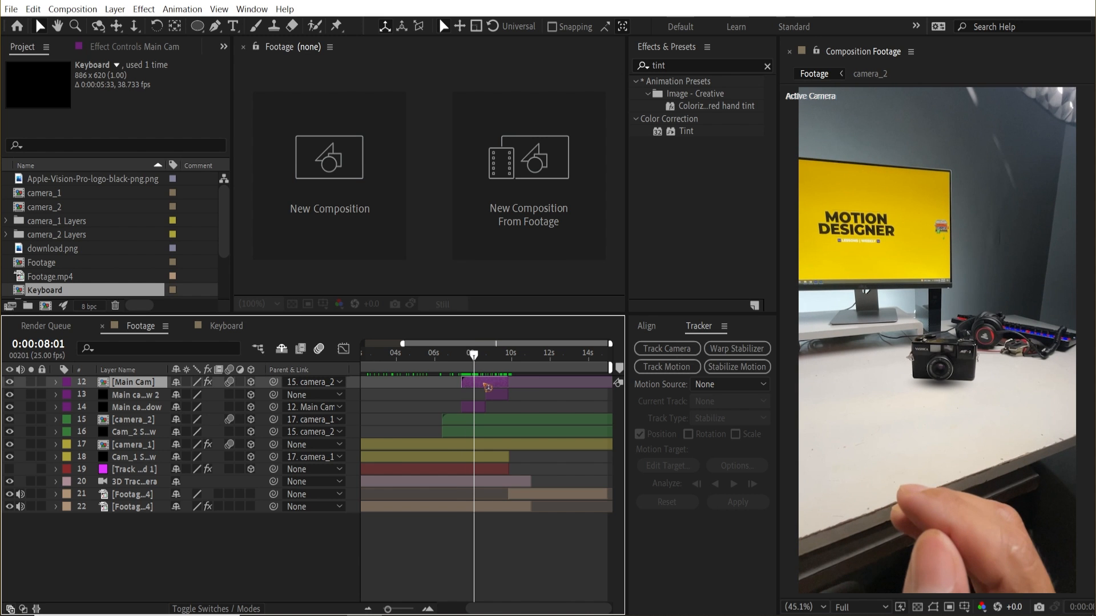
{"action": "key", "text": "u"}
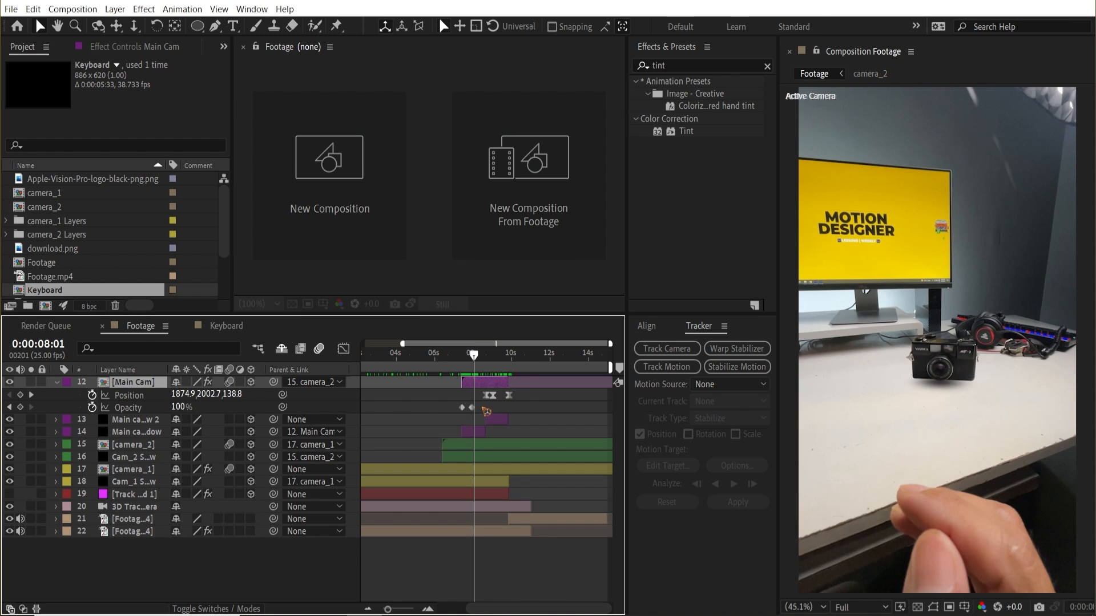
{"action": "scroll", "coordinate": [485, 407], "scroll_direction": "up", "scroll_amount": 2}
{"action": "key", "text": "space"}
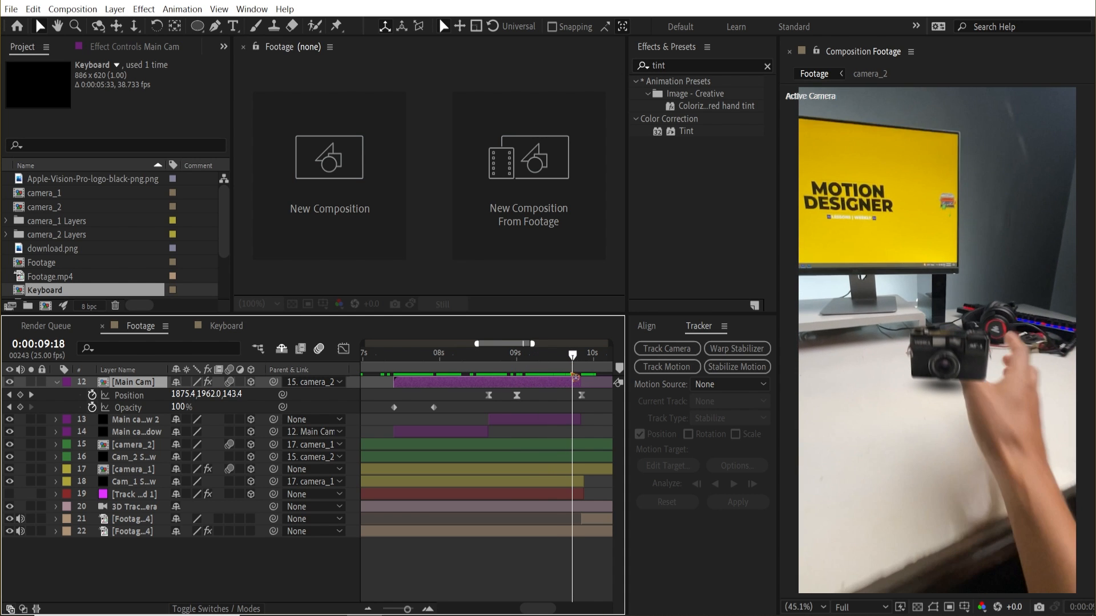
- Examine the speed graph of Main Cam's position keyframes and scrub through the resulting movement
{"action": "left_click_drag", "start_coordinate": [597, 392], "coordinate": [463, 410]}
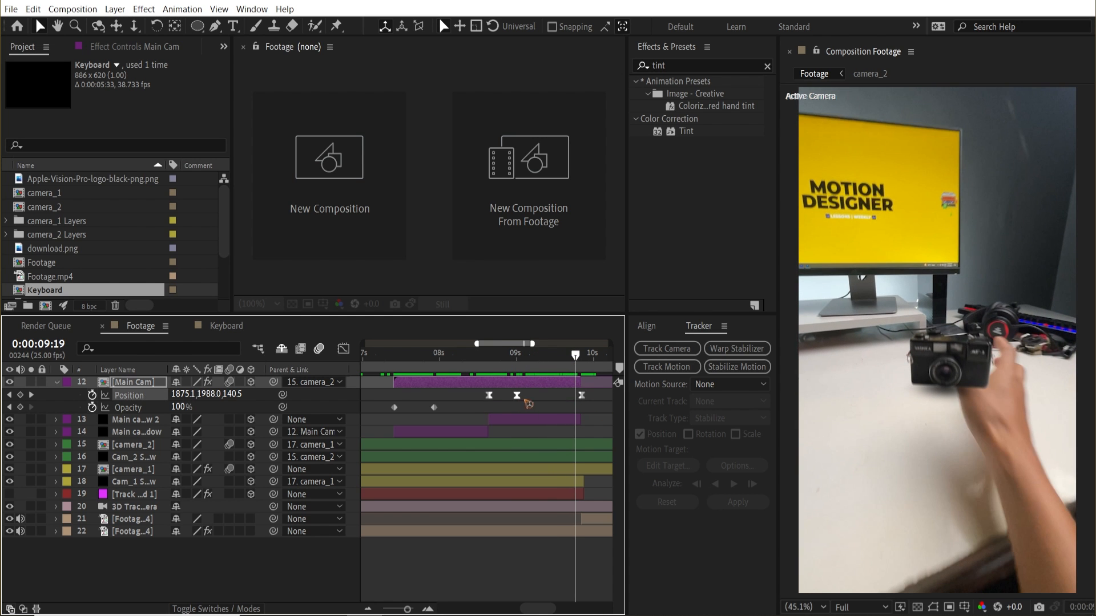
{"action": "left_click", "coordinate": [343, 348]}
{"action": "scroll", "coordinate": [560, 564], "scroll_direction": "up", "scroll_amount": 3}
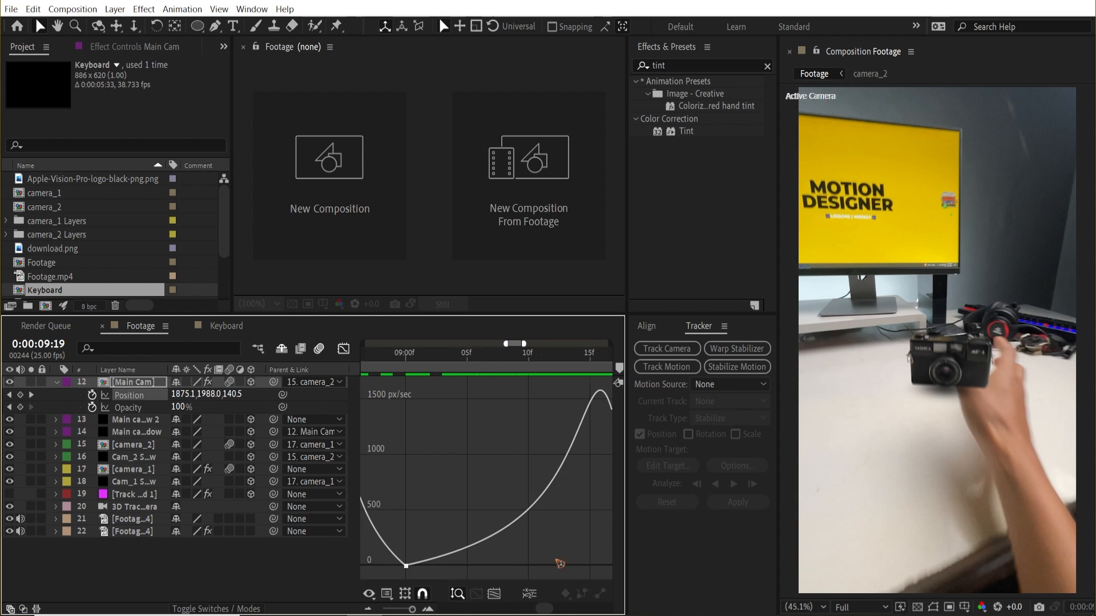
{"action": "scroll", "coordinate": [530, 562], "scroll_direction": "down", "scroll_amount": 3}
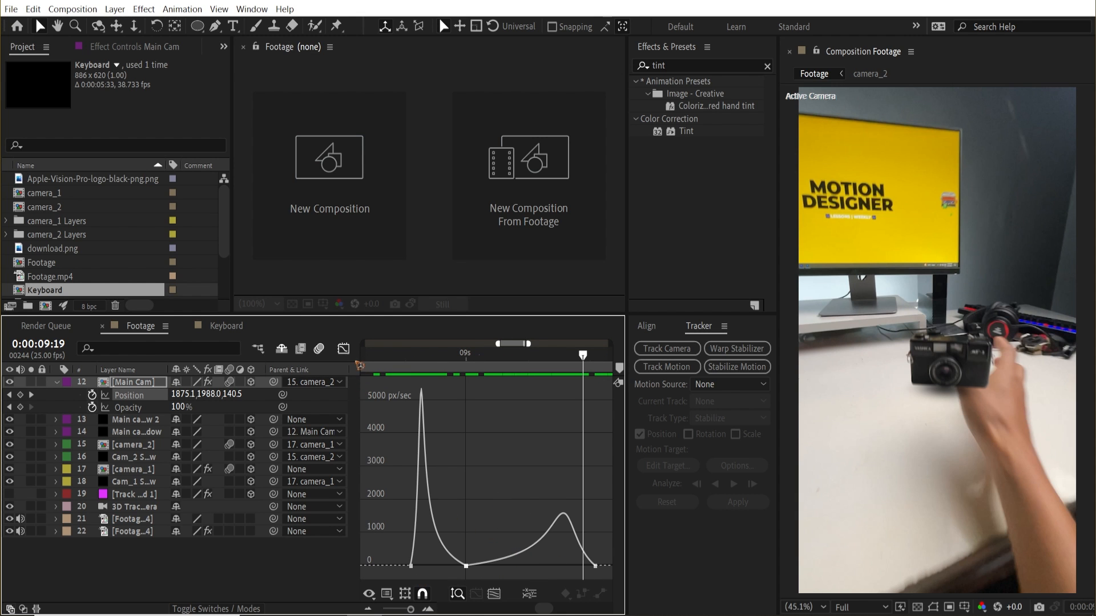
{"action": "left_click", "coordinate": [343, 348]}
{"action": "left_click_drag", "start_coordinate": [405, 363], "coordinate": [564, 364]}
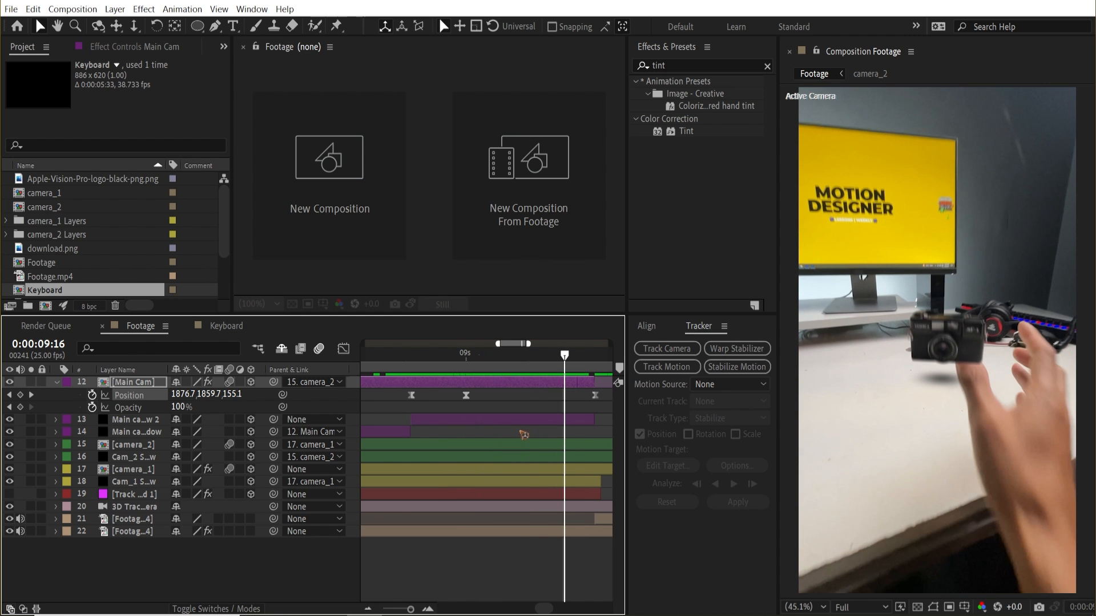
- At 0:00:09:17, duplicate the bottom Footage.mp4 layer and place the copy directly above Main Cam
{"action": "scroll", "coordinate": [516, 427], "scroll_direction": "down", "scroll_amount": 3}
{"action": "scroll", "coordinate": [553, 436], "scroll_direction": "up", "scroll_amount": 2}
{"action": "left_click_drag", "start_coordinate": [452, 361], "coordinate": [455, 364]}
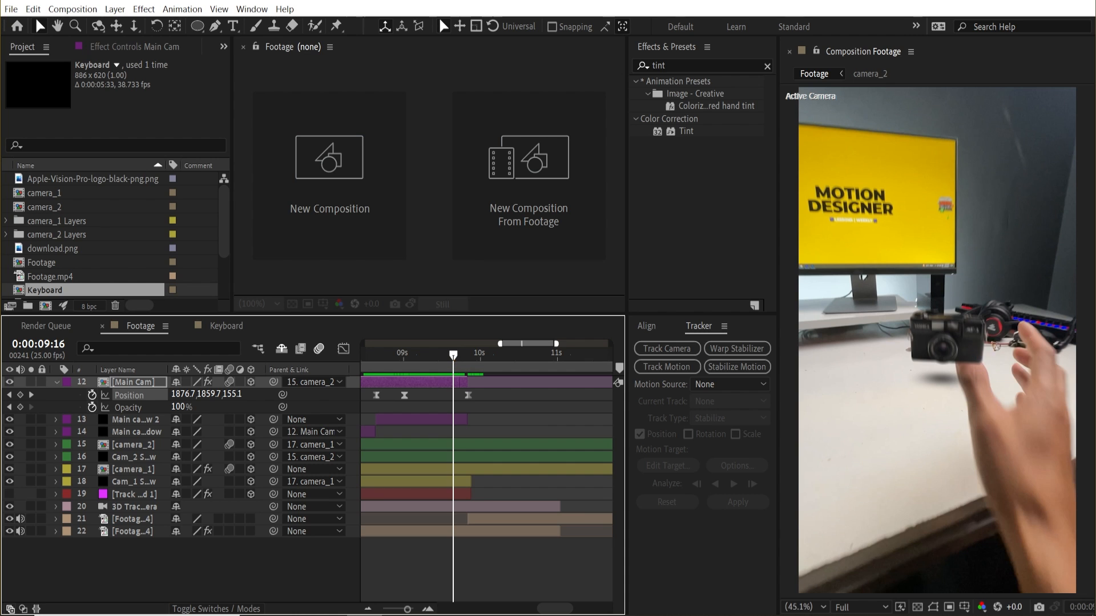
{"action": "left_click", "coordinate": [458, 363]}
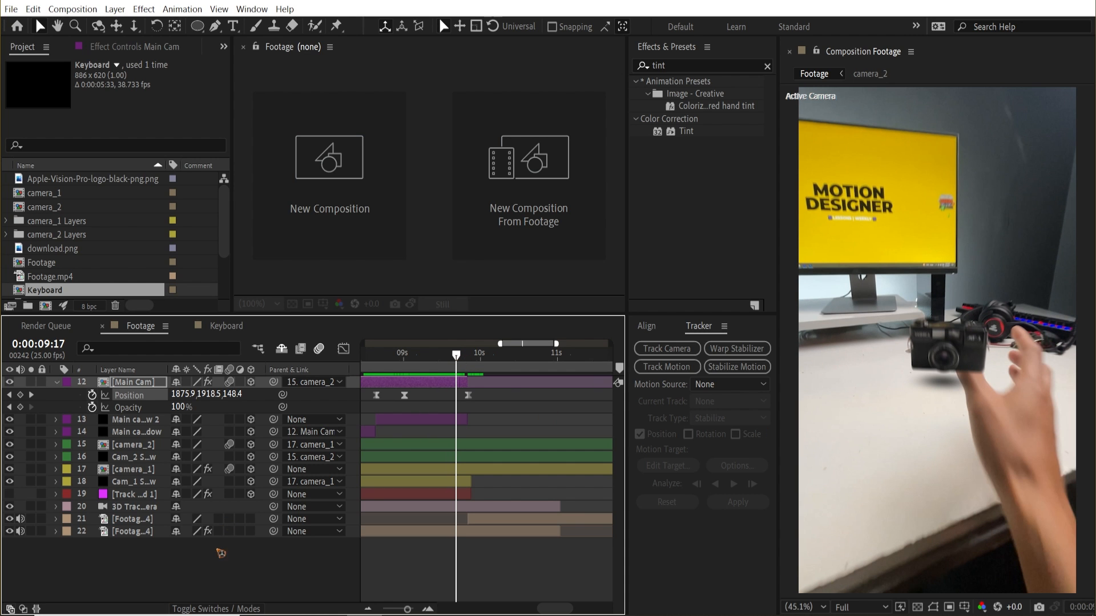
{"action": "left_click", "coordinate": [140, 532]}
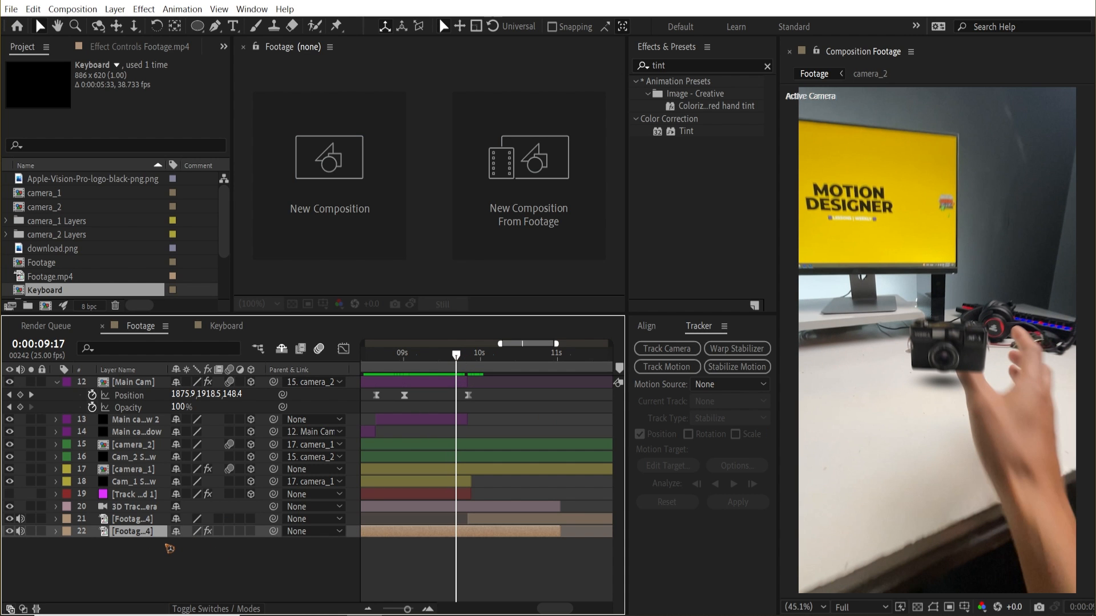
{"action": "key", "text": "ctrl+d"}
{"action": "left_click_drag", "start_coordinate": [153, 533], "coordinate": [176, 381]}
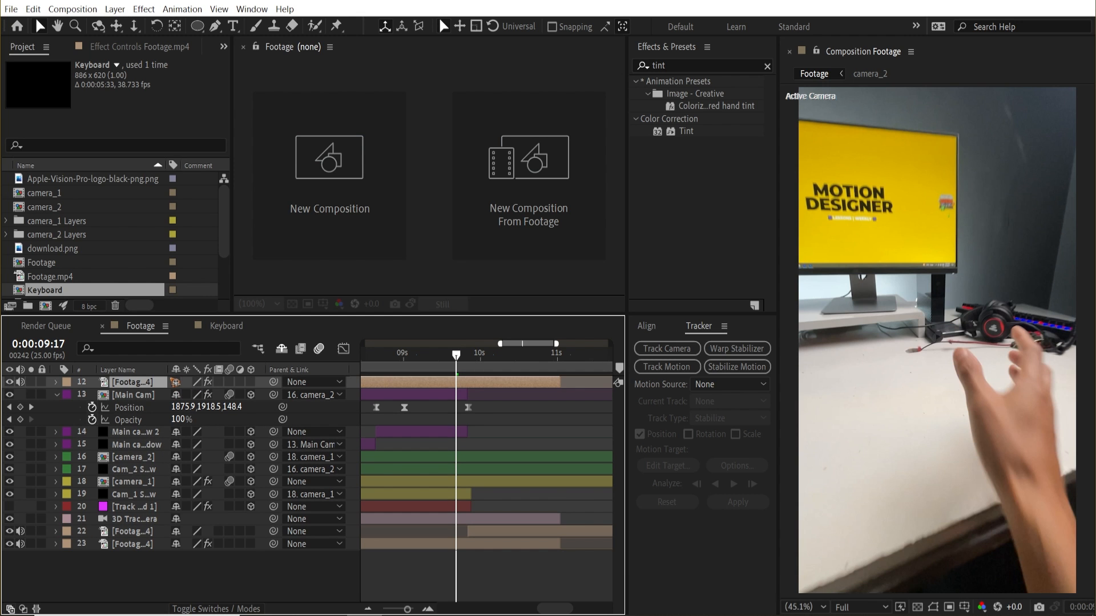
- Remove the 3D Camera Tracker effect from the duplicated Footage.mp4 layer
{"action": "left_click", "coordinate": [149, 49]}
{"action": "left_click", "coordinate": [56, 79]}
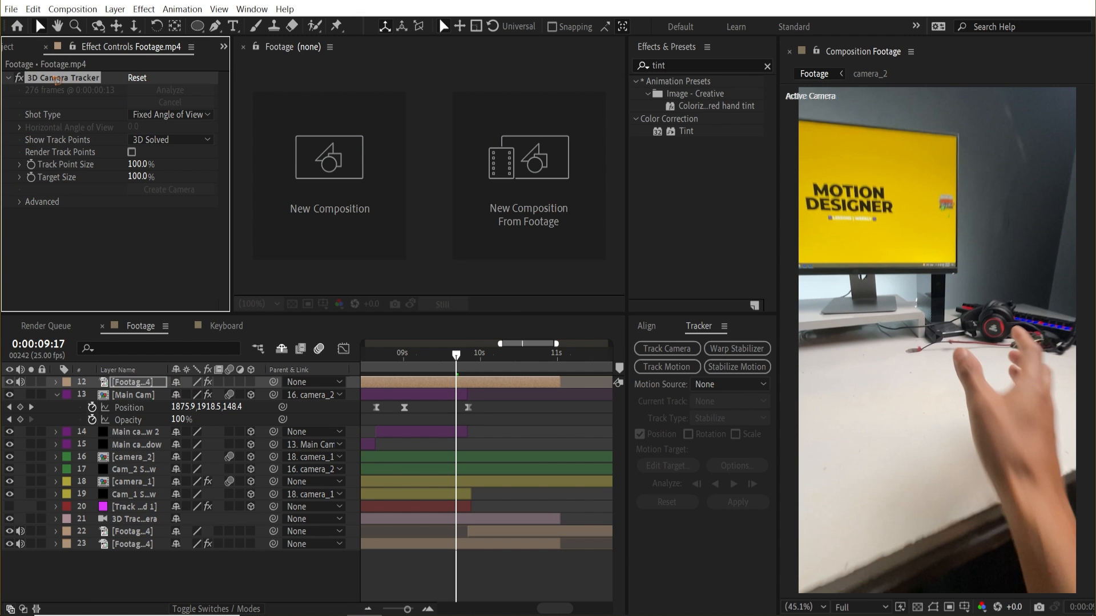
{"action": "key", "text": "Delete"}
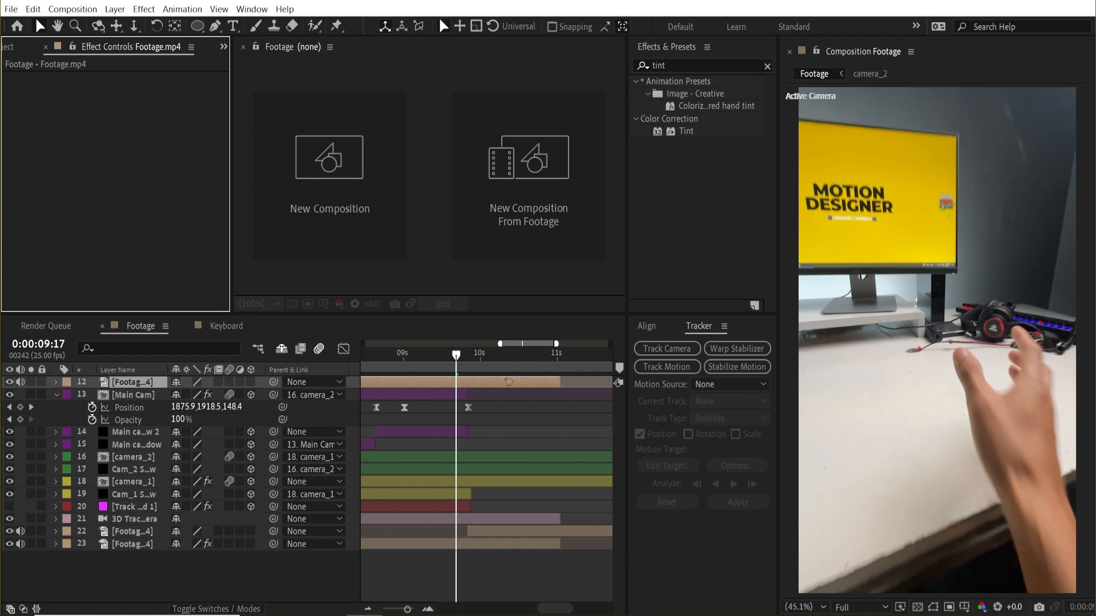
- Trim the duplicated footage layer to run from 0:00:09:15 to 0:00:09:20, hiding it while finding the frames and showing it again at 0:00:09:17
{"action": "mouse_move", "coordinate": [459, 357]}
{"action": "left_mouse_down"}
{"action": "mouse_move", "coordinate": [422, 360]}
{"action": "mouse_move", "coordinate": [451, 373]}
{"action": "left_mouse_up"}
{"action": "left_click", "coordinate": [10, 382]}
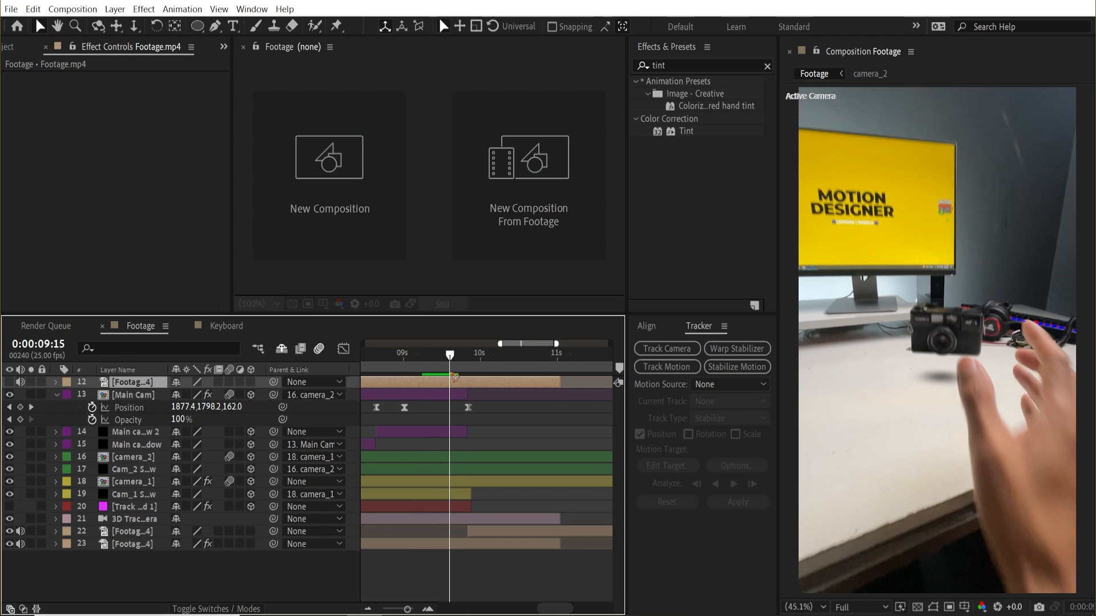
{"action": "key", "text": "alt+bracketleft"}
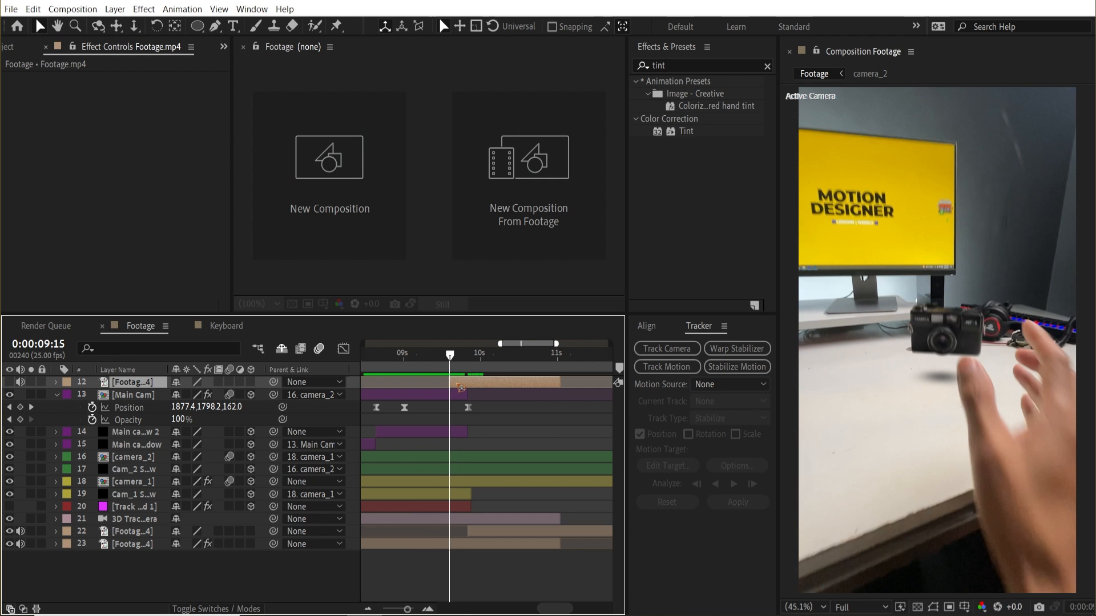
{"action": "left_click_drag", "start_coordinate": [455, 359], "coordinate": [467, 362]}
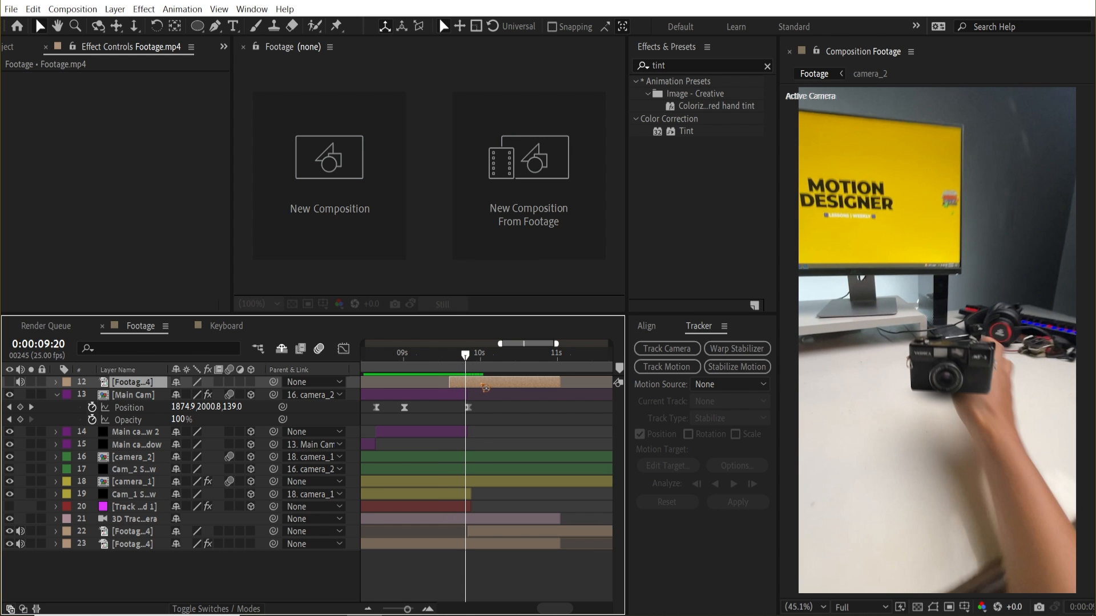
{"action": "key", "text": "alt+bracketright"}
{"action": "left_click_drag", "start_coordinate": [458, 360], "coordinate": [456, 363]}
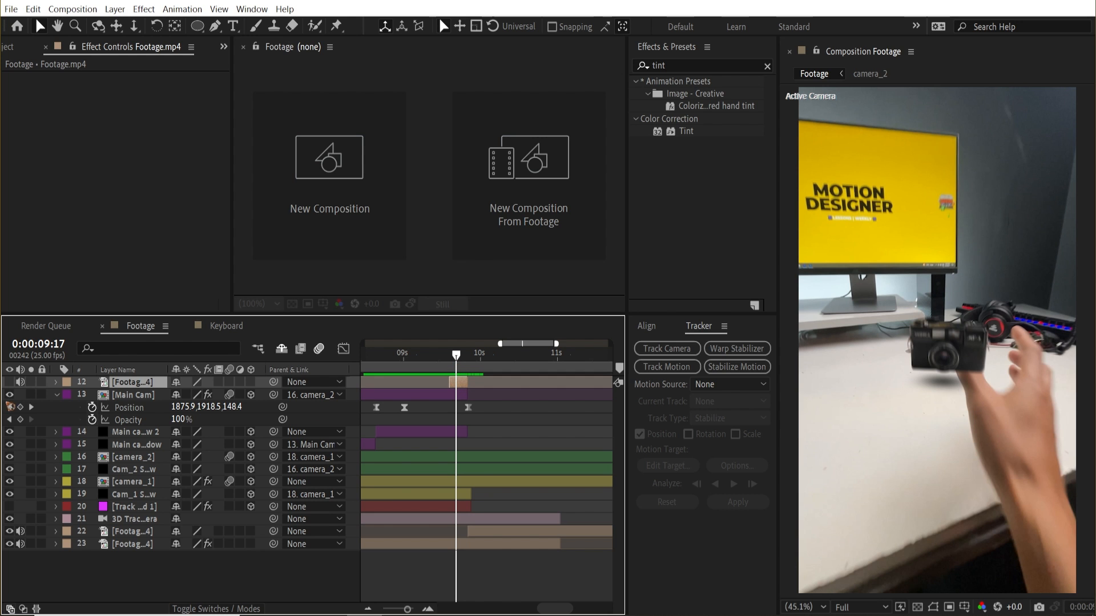
{"action": "left_click", "coordinate": [9, 381]}
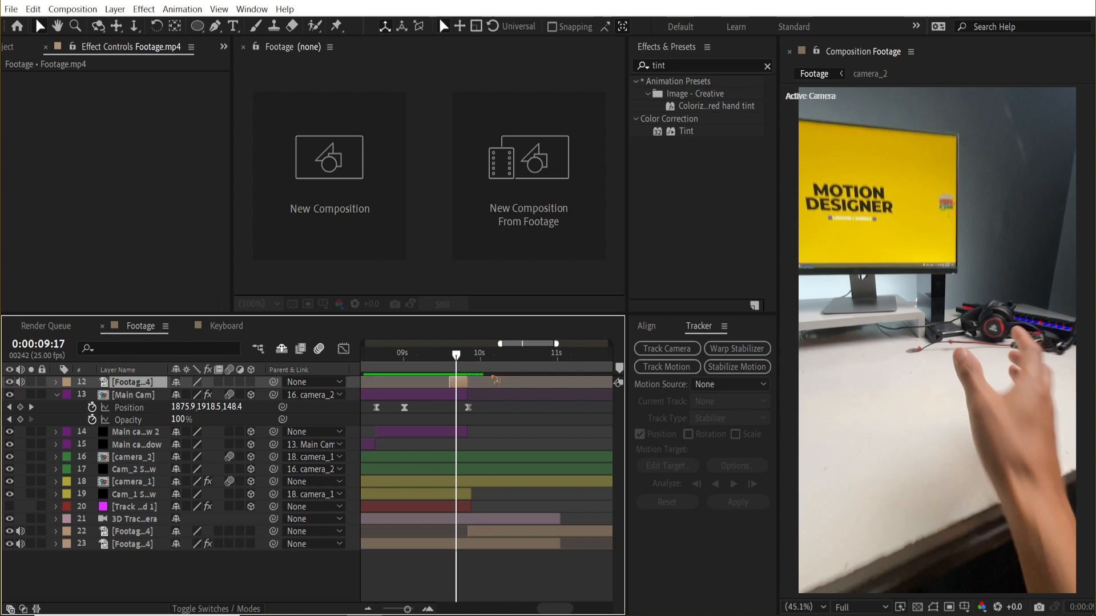
- Cut out the hand and forearm with the Roto Brush at 0:00:09:17 in the trimmed footage copy, excluding the desk beside it
{"action": "double_click", "coordinate": [463, 385]}
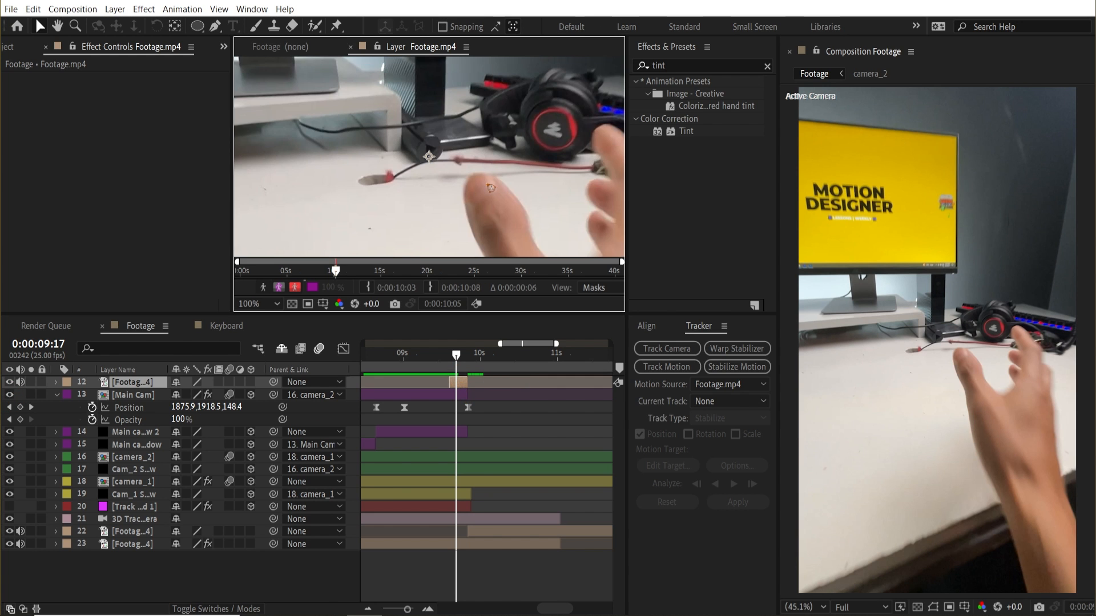
{"action": "key", "text": "grave"}
{"action": "key", "text": "comma"}
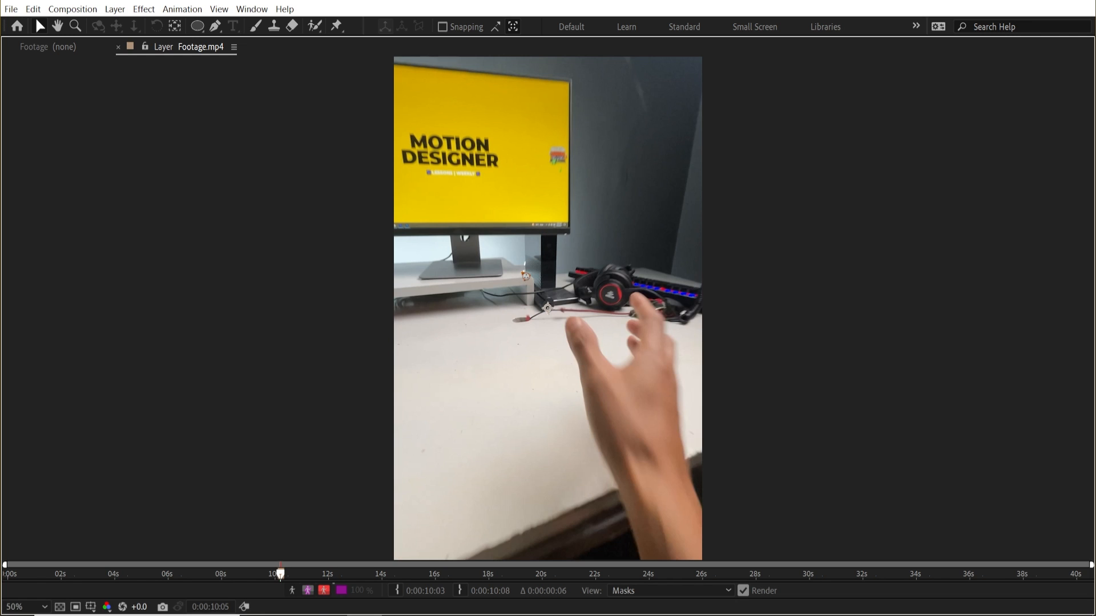
{"action": "left_click", "coordinate": [315, 30]}
{"action": "left_click", "coordinate": [412, 30]}
{"action": "mouse_move", "coordinate": [595, 351]}
{"action": "left_mouse_down"}
{"action": "mouse_move", "coordinate": [638, 463]}
{"action": "mouse_move", "coordinate": [664, 356]}
{"action": "mouse_move", "coordinate": [608, 337]}
{"action": "mouse_move", "coordinate": [631, 342]}
{"action": "mouse_move", "coordinate": [626, 368]}
{"action": "left_mouse_up"}
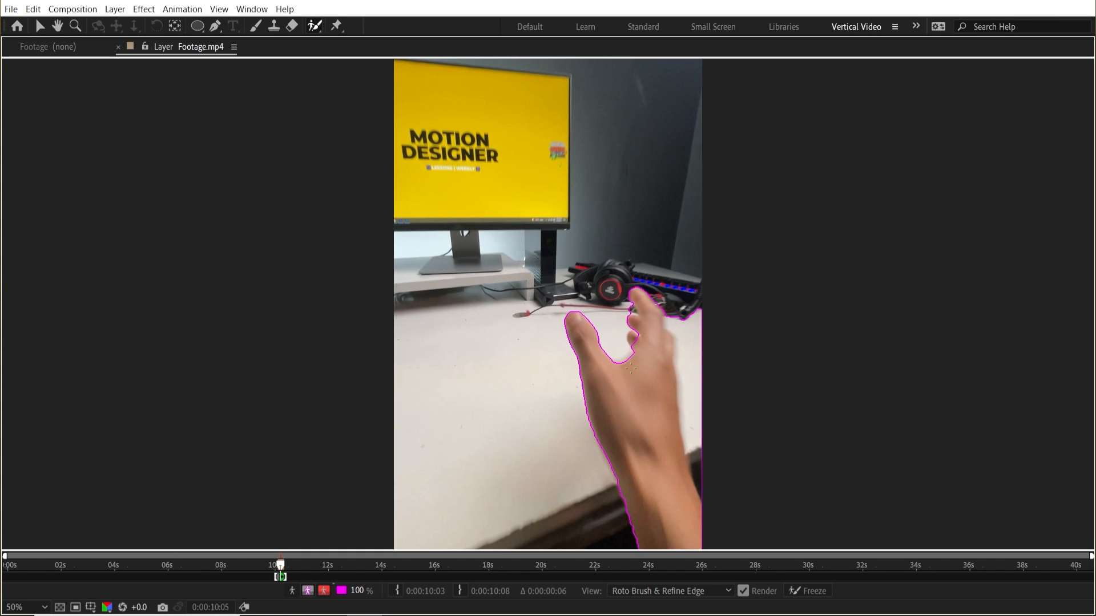
{"action": "left_click_drag", "start_coordinate": [680, 305], "coordinate": [697, 531]}
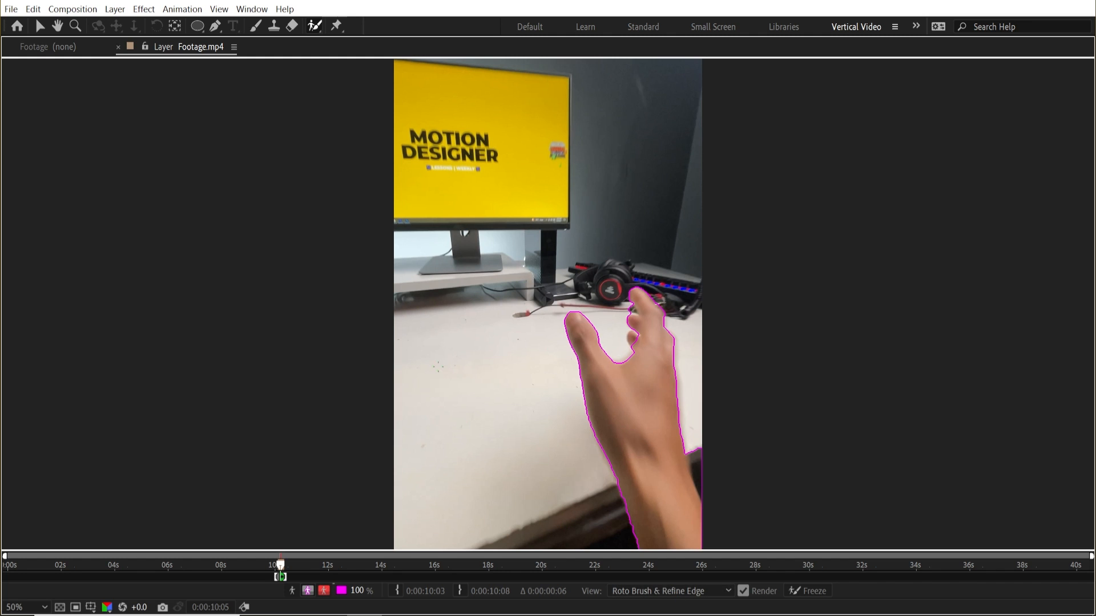
{"action": "key", "text": "grave"}
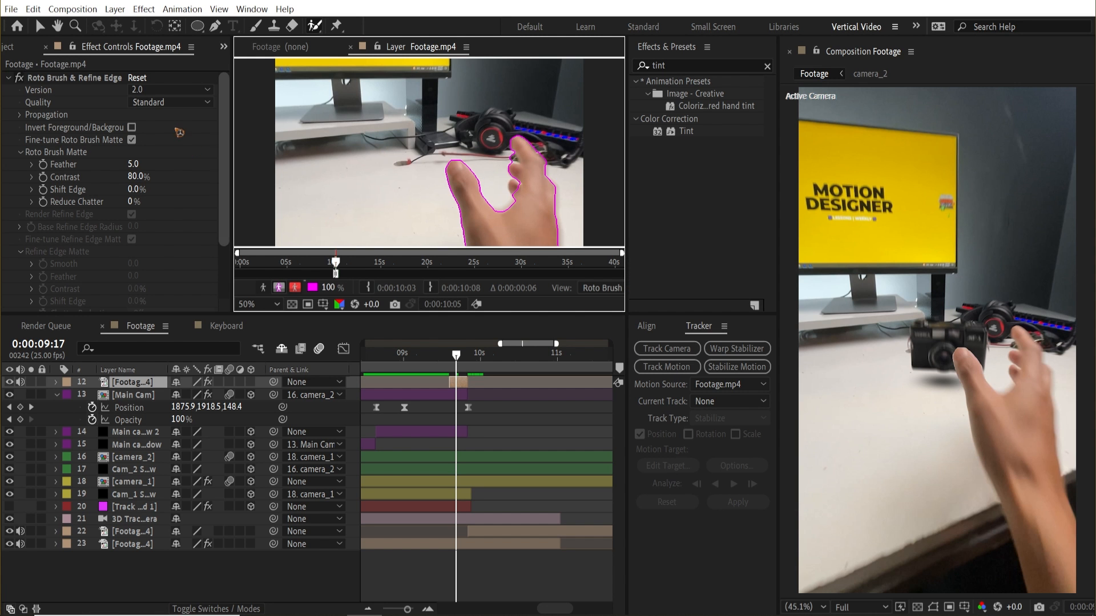
- Change the hand cut-out's Roto Brush quality and toggle a further option in the effect's settings
{"action": "left_click", "coordinate": [164, 103]}
{"action": "left_click", "coordinate": [165, 129]}
{"action": "scroll", "coordinate": [229, 172], "scroll_direction": "down", "scroll_amount": 1}
{"action": "scroll", "coordinate": [229, 172], "scroll_direction": "down", "scroll_amount": 2}
{"action": "left_click", "coordinate": [132, 267]}
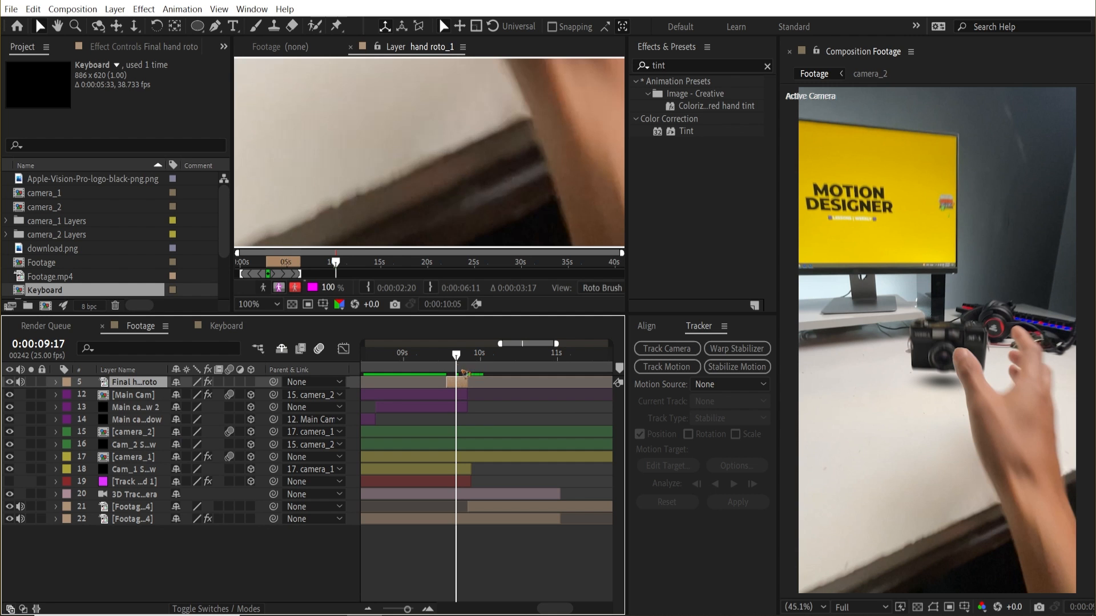
- Scrub through the composition to review the hand reaching for the floating camera
{"action": "left_click_drag", "start_coordinate": [443, 363], "coordinate": [460, 369]}
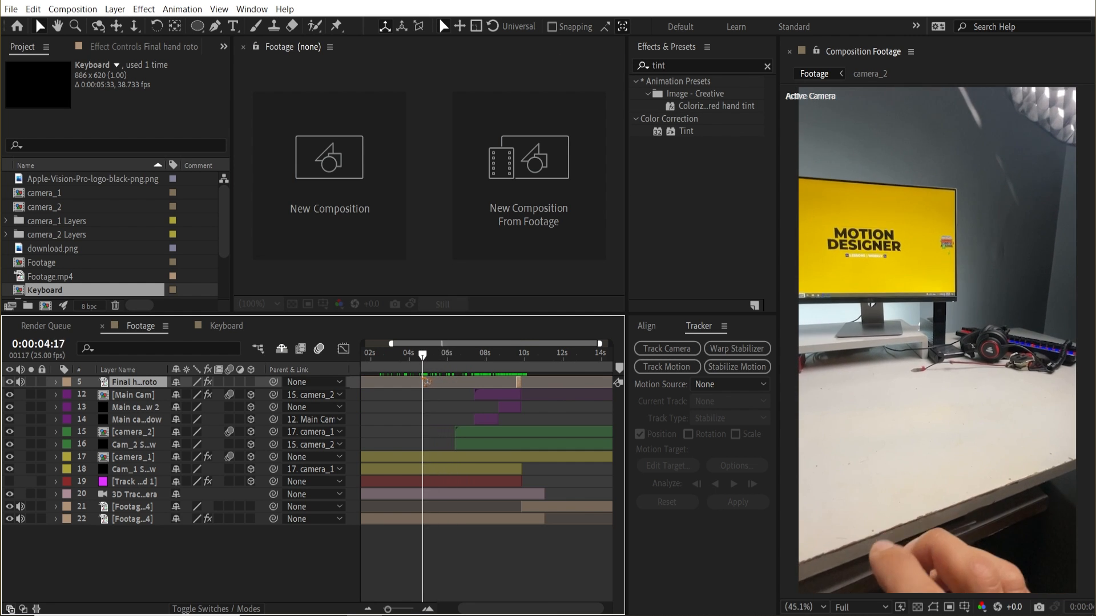
{"action": "left_click_drag", "start_coordinate": [423, 378], "coordinate": [514, 380]}
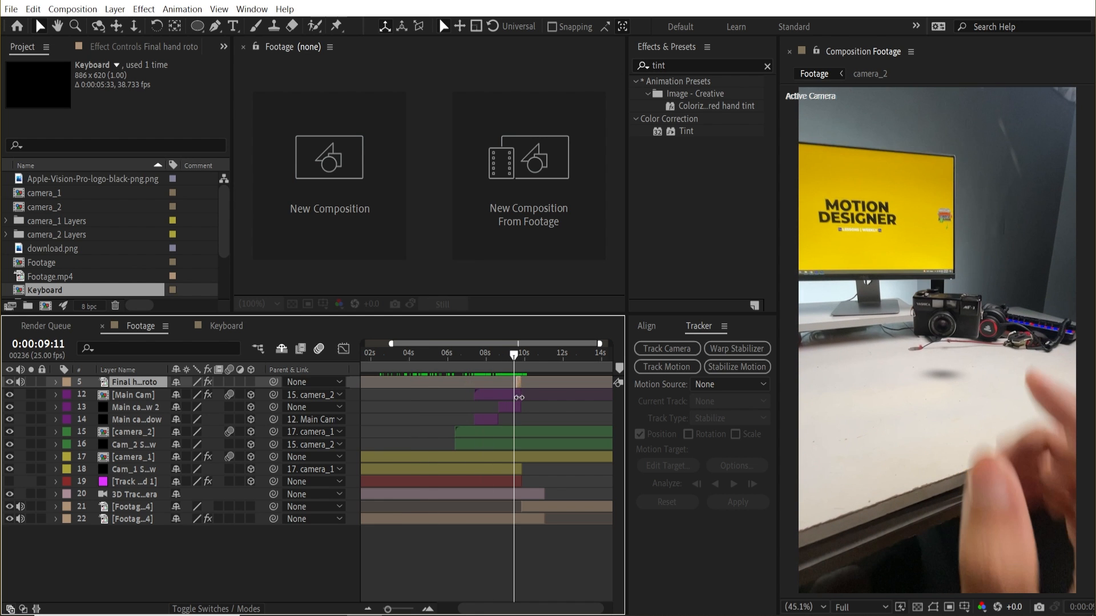
{"action": "scroll", "coordinate": [519, 397], "scroll_direction": "up", "scroll_amount": 3}
- Reveal the keyframes of the second Main Cam shadow layer and go to its Mask Path keyframe at 0:00:08:16
{"action": "left_click", "coordinate": [492, 410]}
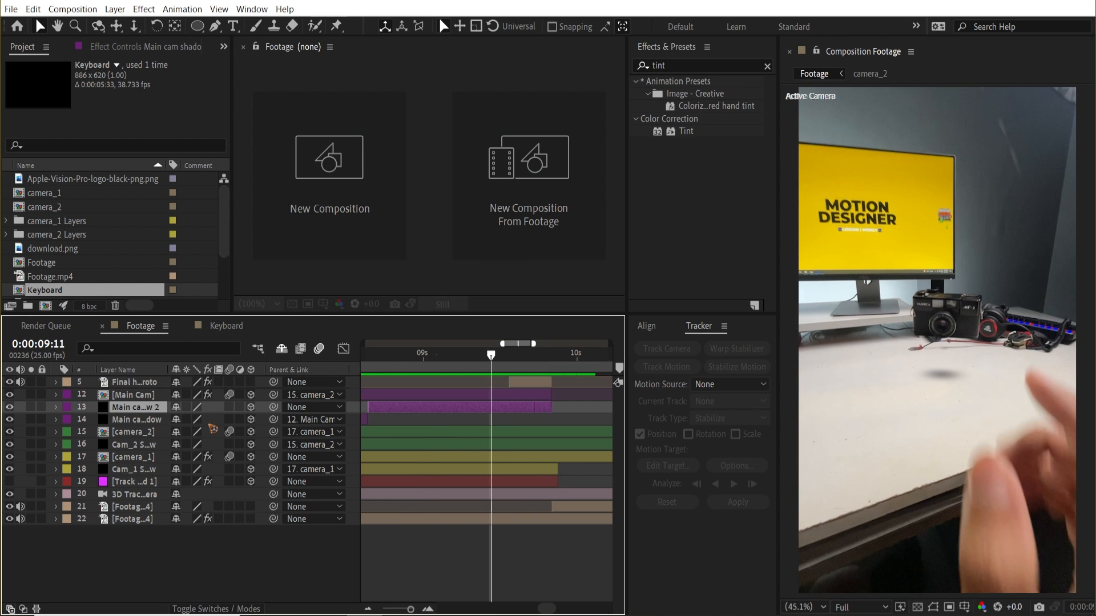
{"action": "key", "text": "u"}
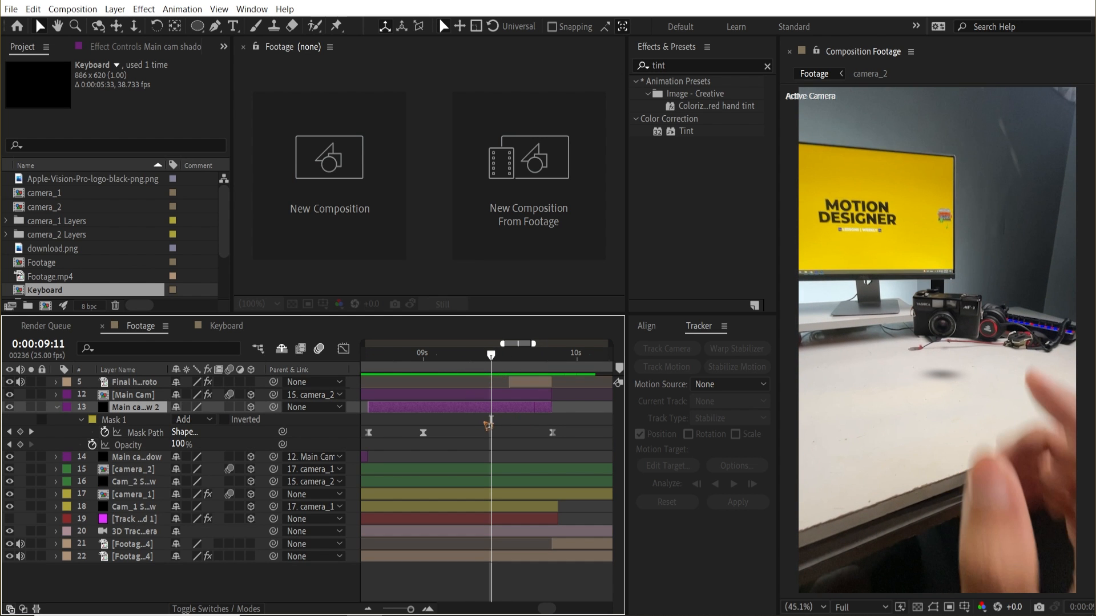
{"action": "left_click", "coordinate": [375, 362]}
{"action": "key", "text": "j"}
{"action": "key", "text": "j"}
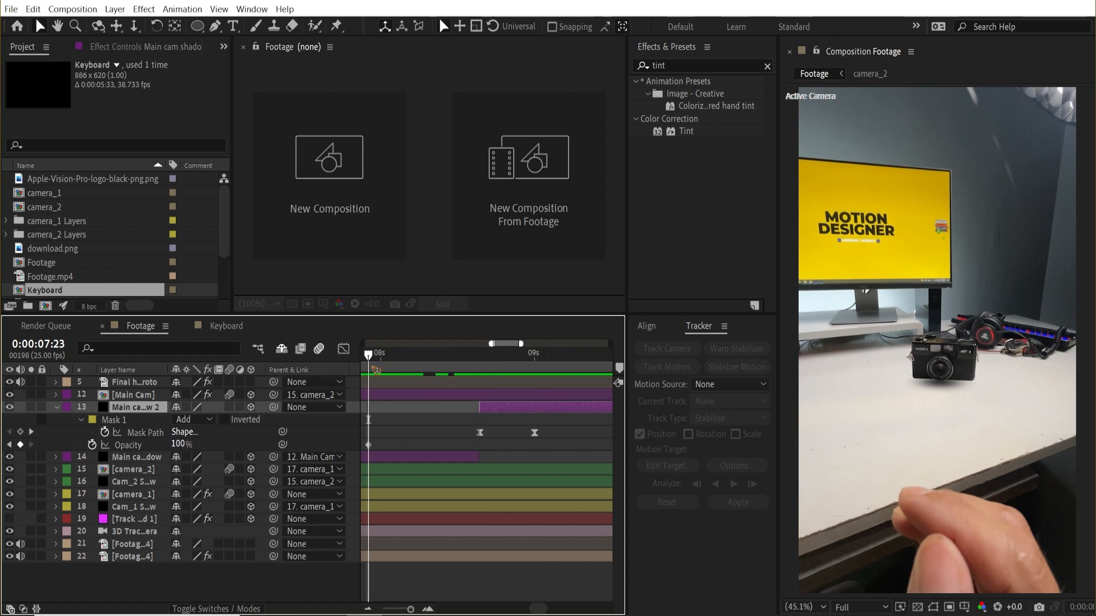
{"action": "key", "text": "k"}
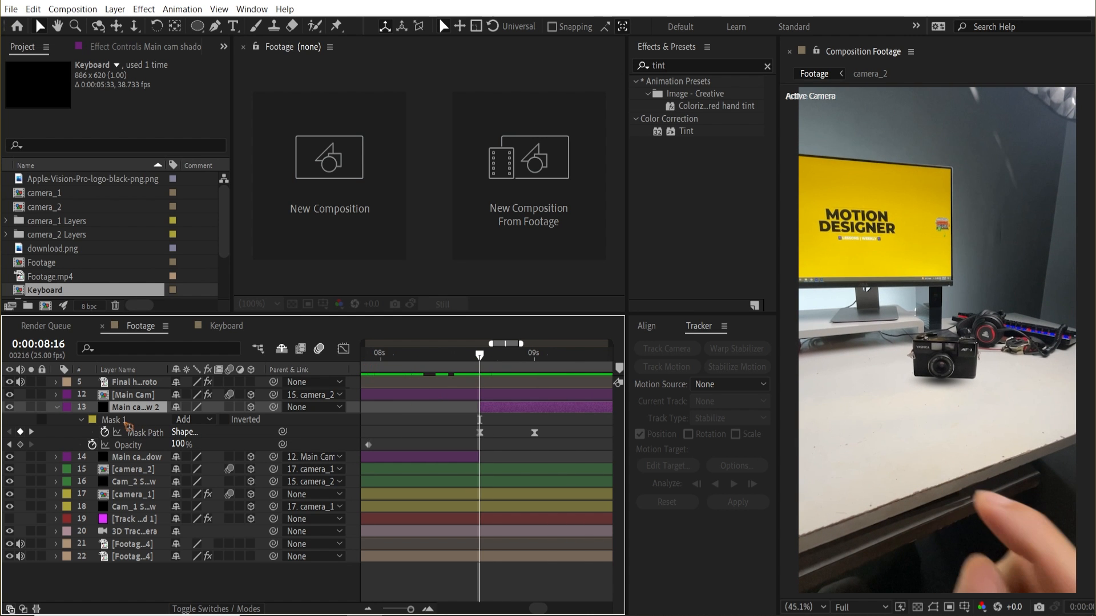
- Compare the shadow's Mask 1 shape at 0:00:08:16 and 0:00:09:00, and check the shadow around 0:00:09:14
{"action": "left_click", "coordinate": [125, 423]}
{"action": "left_click_drag", "start_coordinate": [484, 361], "coordinate": [534, 375]}
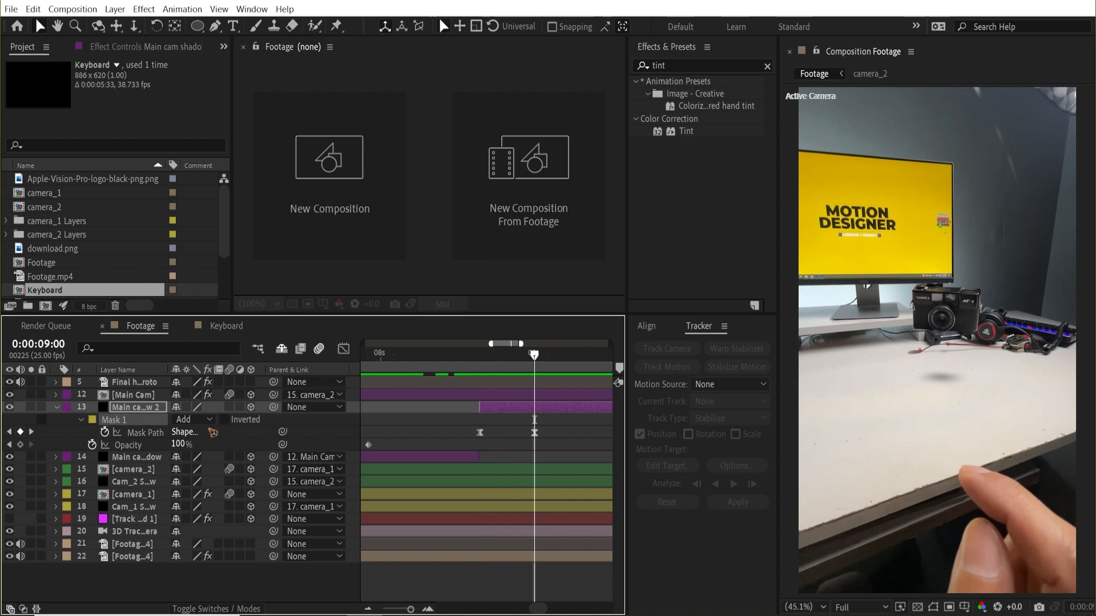
{"action": "left_click", "coordinate": [934, 608]}
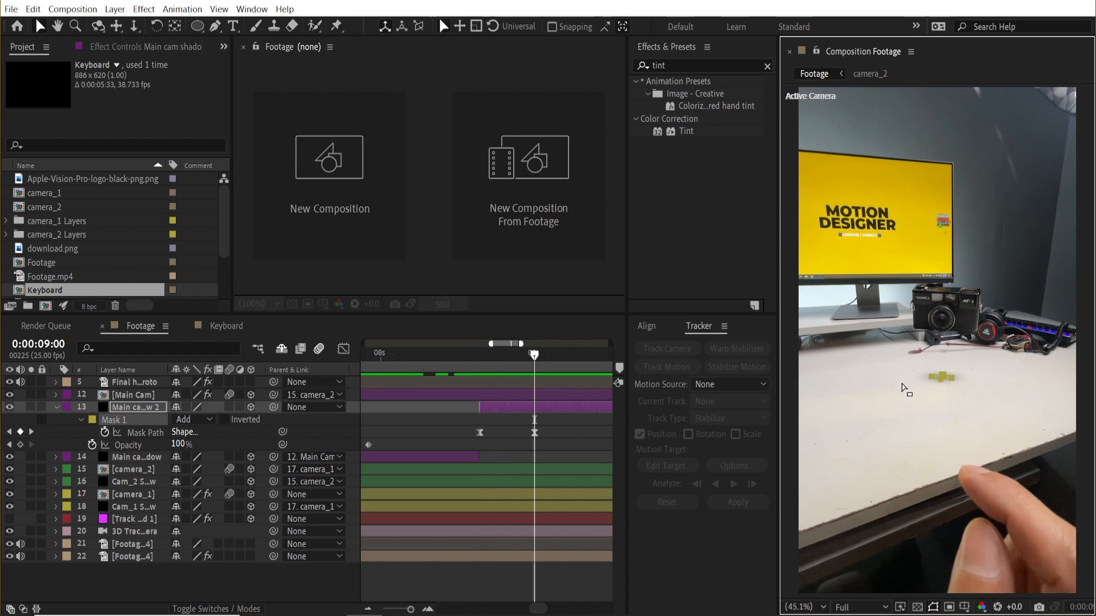
{"action": "left_click_drag", "start_coordinate": [497, 372], "coordinate": [479, 372]}
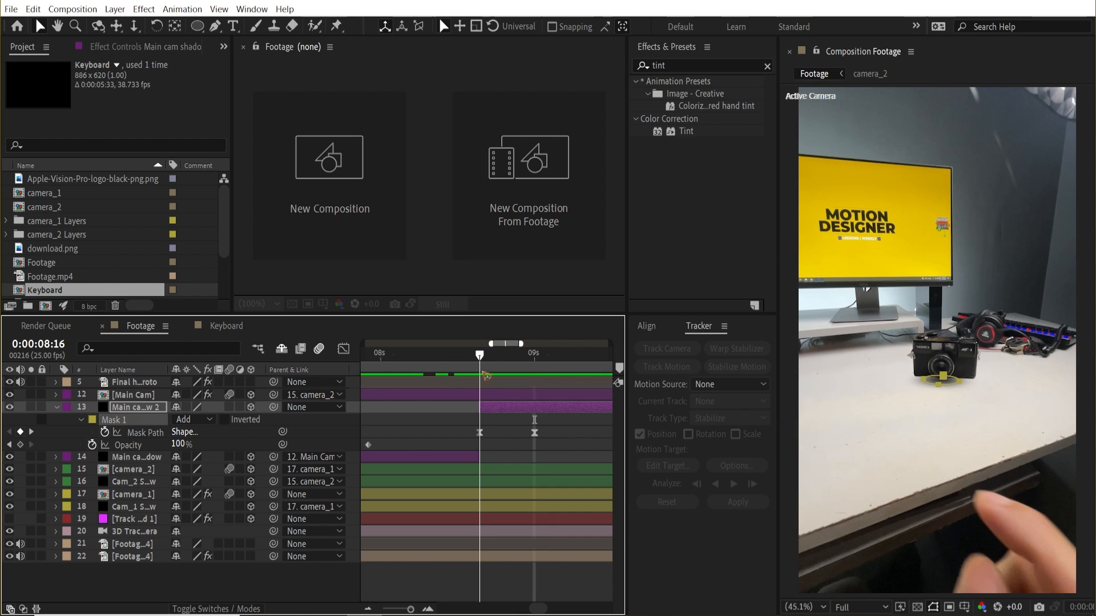
{"action": "double_click", "coordinate": [937, 389]}
{"action": "left_click_drag", "start_coordinate": [481, 357], "coordinate": [535, 358]}
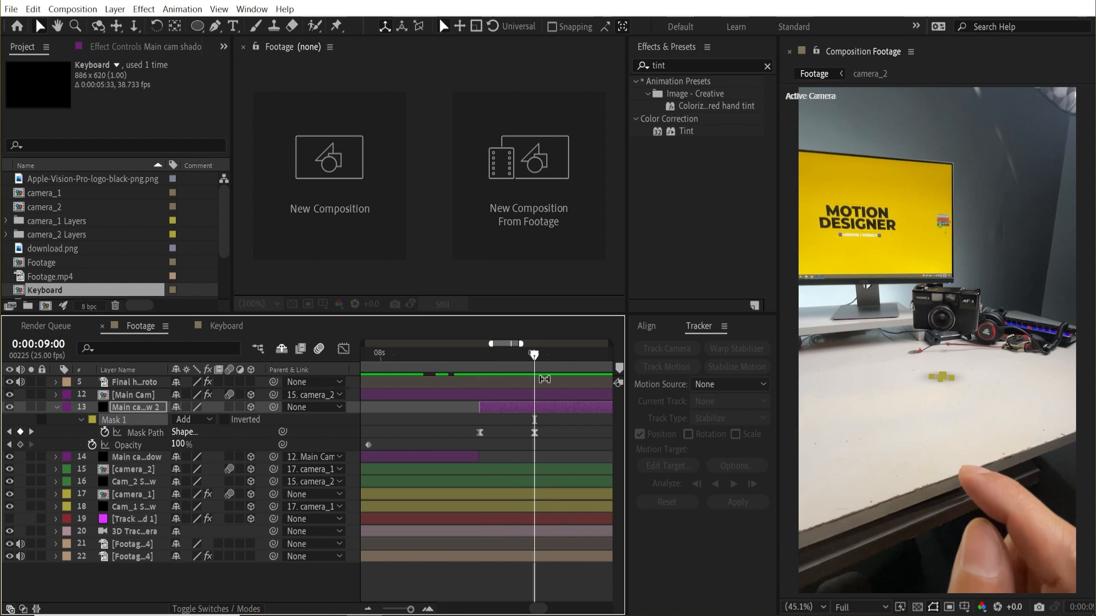
{"action": "scroll", "coordinate": [482, 419], "scroll_direction": "down", "scroll_amount": 2}
{"action": "left_click", "coordinate": [520, 436]}
{"action": "left_click_drag", "start_coordinate": [494, 360], "coordinate": [518, 366]}
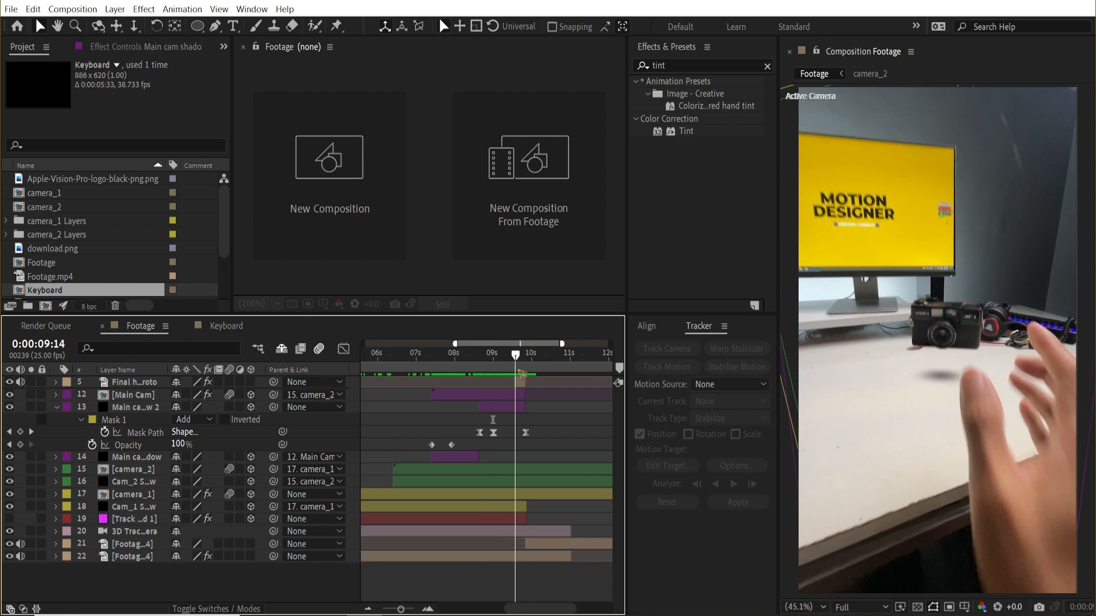
{"action": "left_click", "coordinate": [494, 433]}
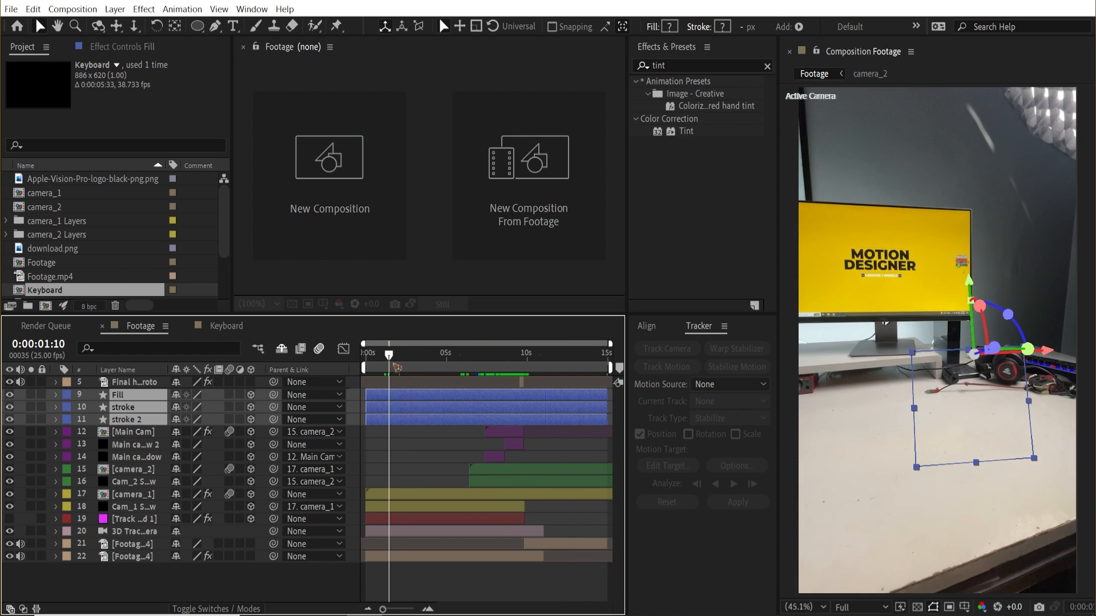
- Examine the circle made of the Fill, stroke and stroke 2 layers, including the stroke's keyframes, between about 0:00:02:16 and 0:00:04:17
{"action": "left_click_drag", "start_coordinate": [418, 369], "coordinate": [420, 370]}
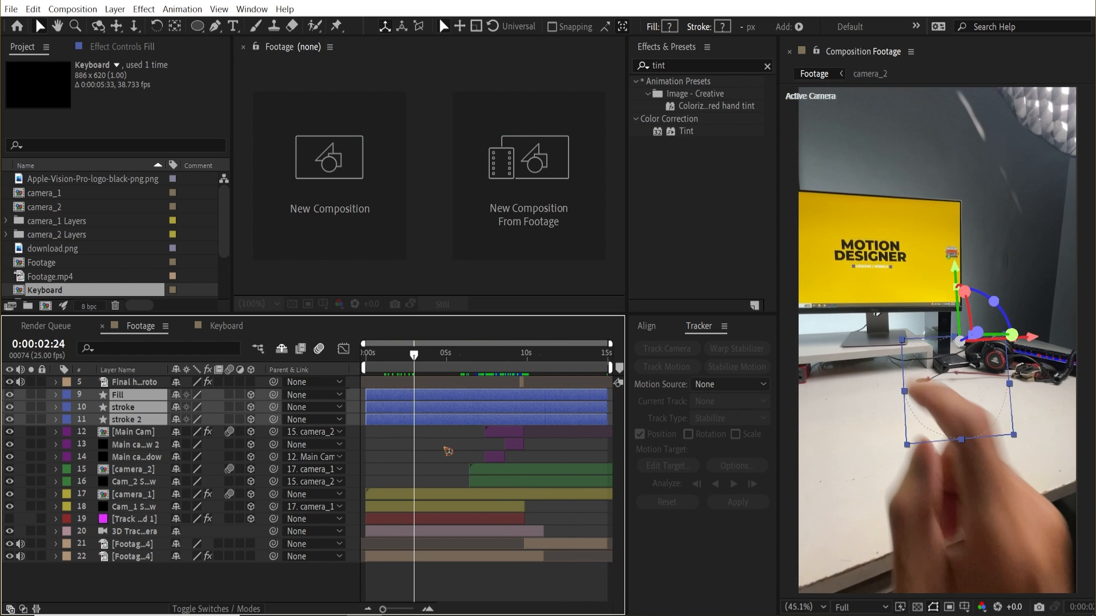
{"action": "left_click", "coordinate": [448, 451]}
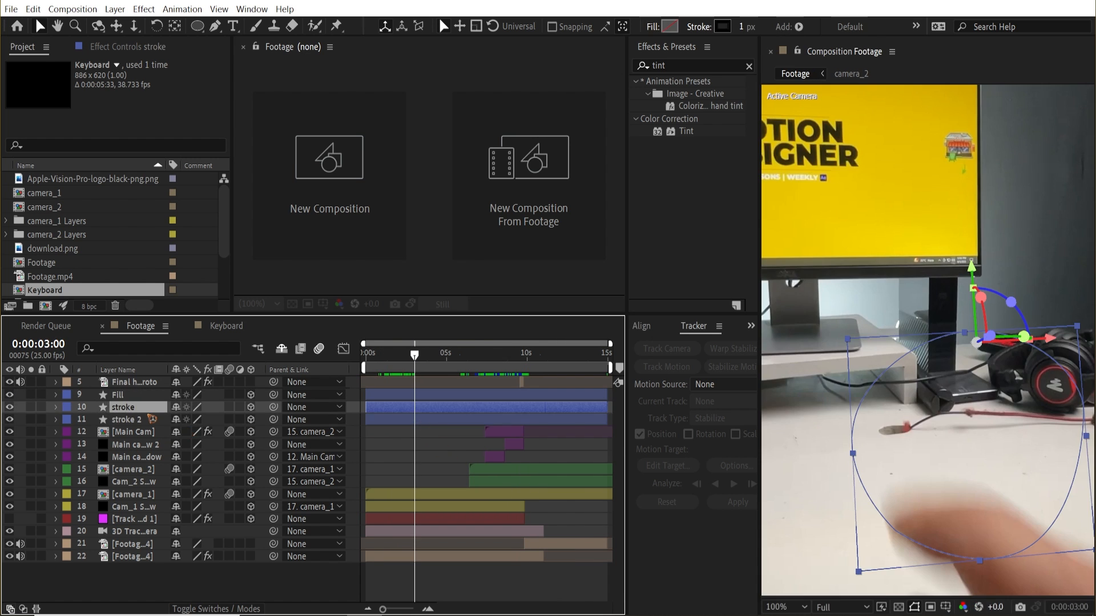
{"action": "key", "text": "u"}
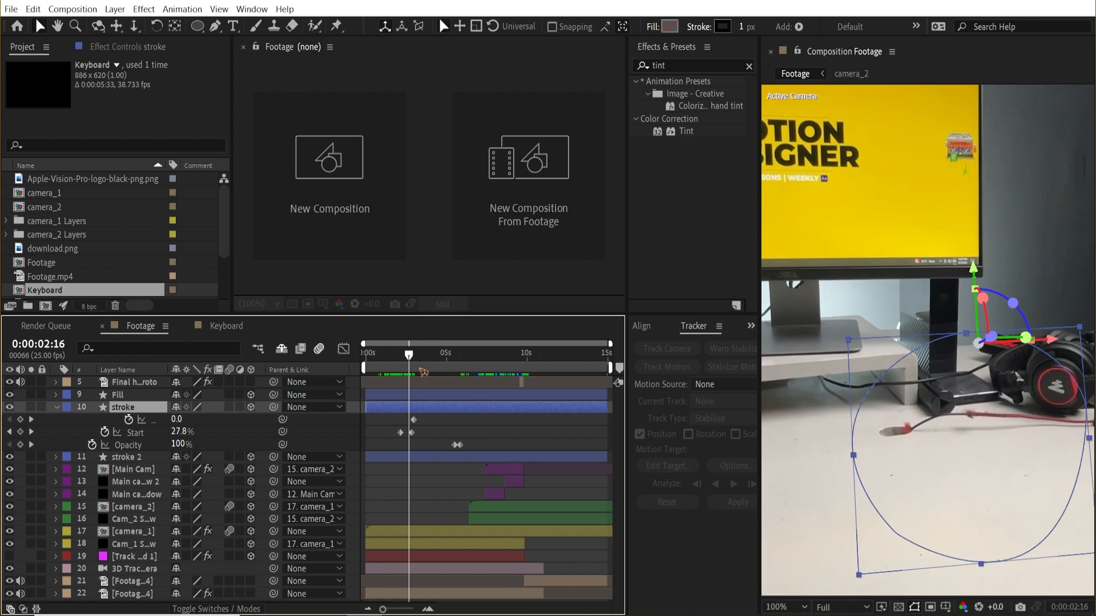
{"action": "left_click", "coordinate": [57, 408]}
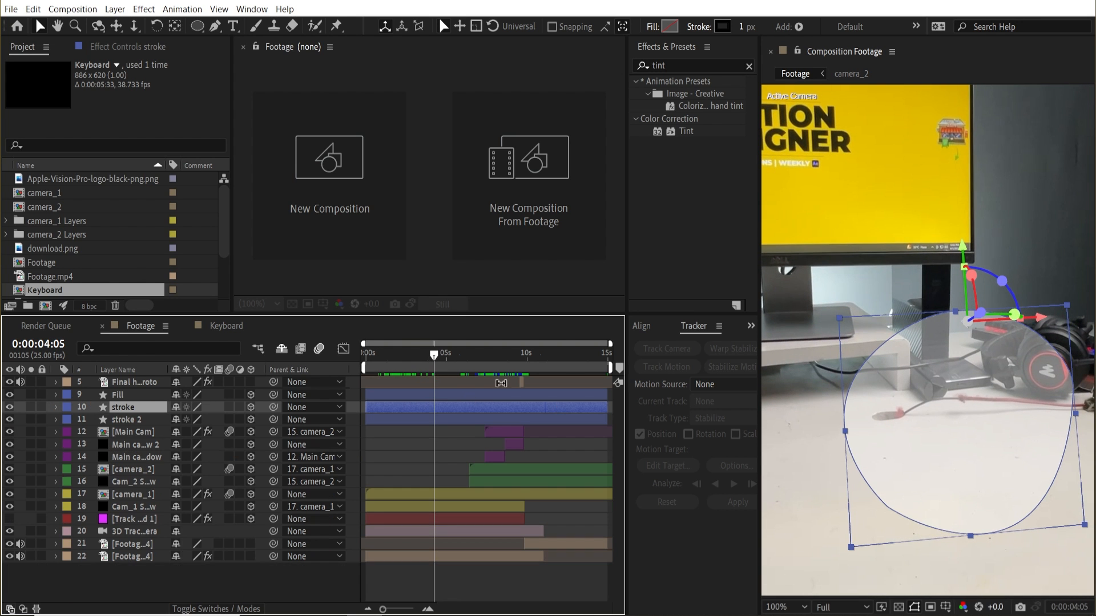
{"action": "left_click", "coordinate": [457, 434]}
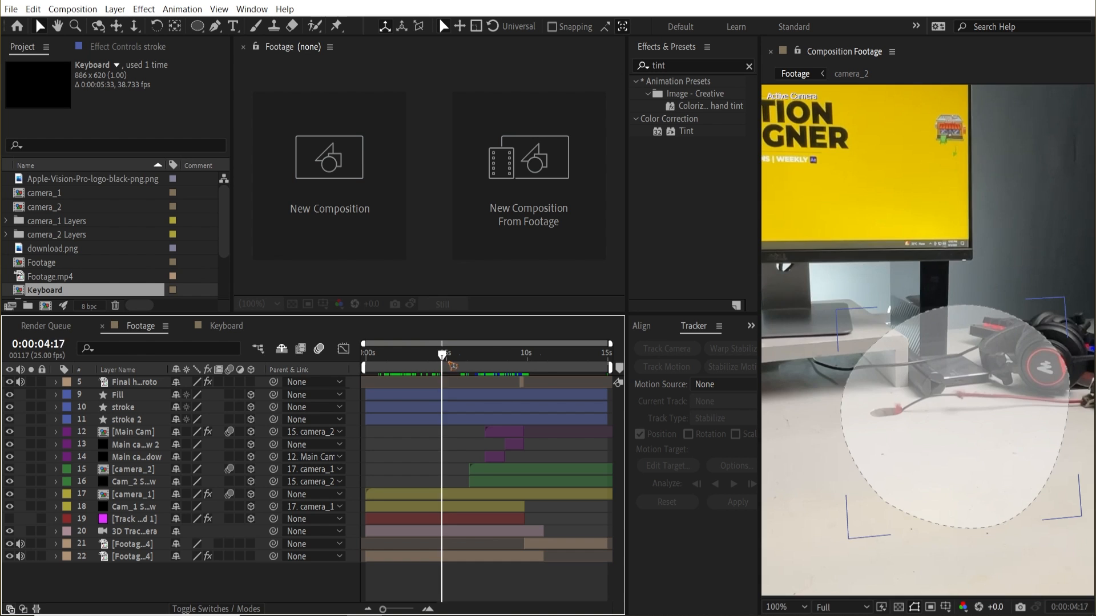
{"action": "key", "text": "space"}
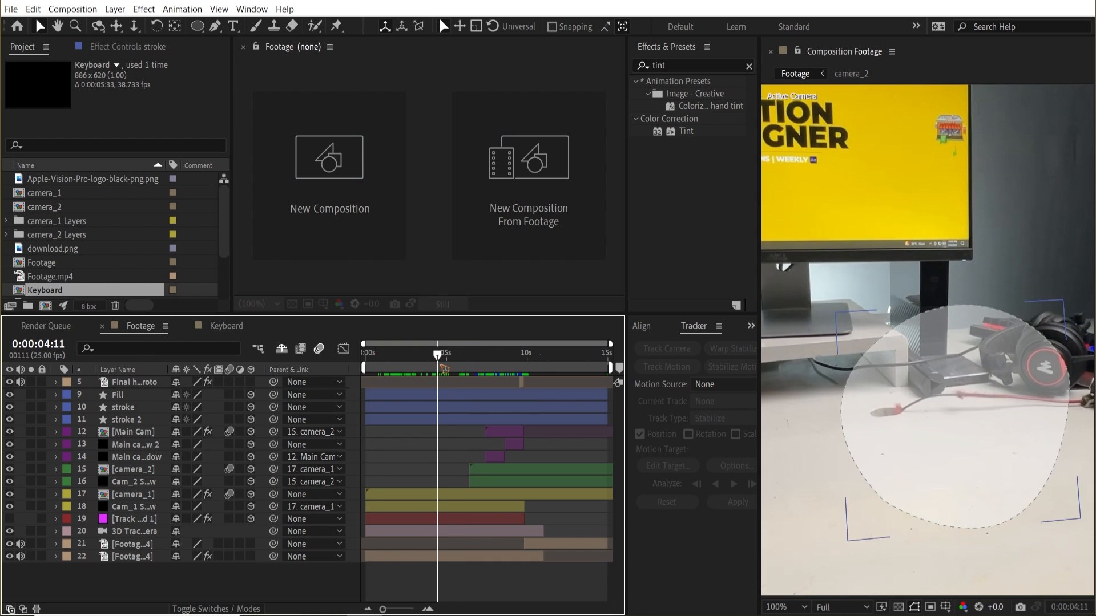
{"action": "key", "text": "comma"}
{"action": "left_click_drag", "start_coordinate": [445, 364], "coordinate": [428, 360]}
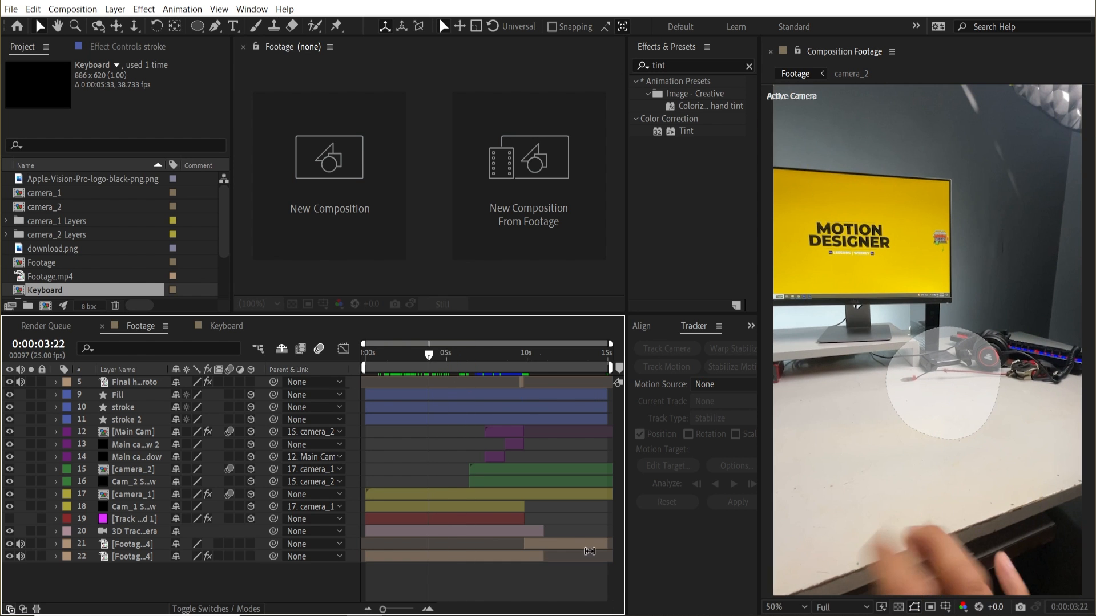
- Duplicate the bottom Footage.mp4 layer and place the copy directly below the final hand roto layer
{"action": "left_click", "coordinate": [468, 561]}
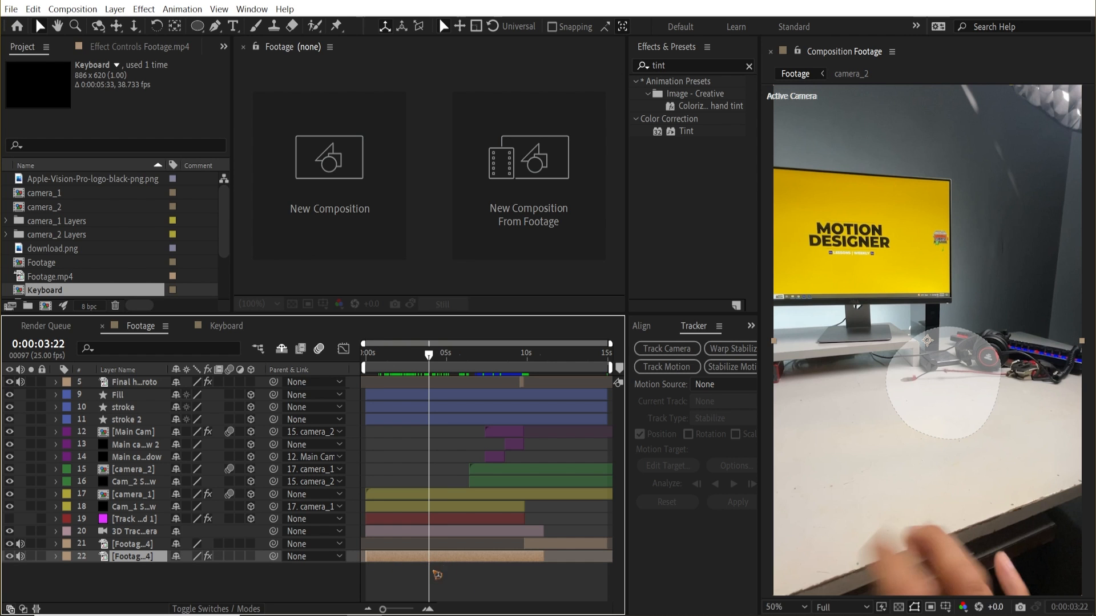
{"action": "key", "text": "ctrl+d"}
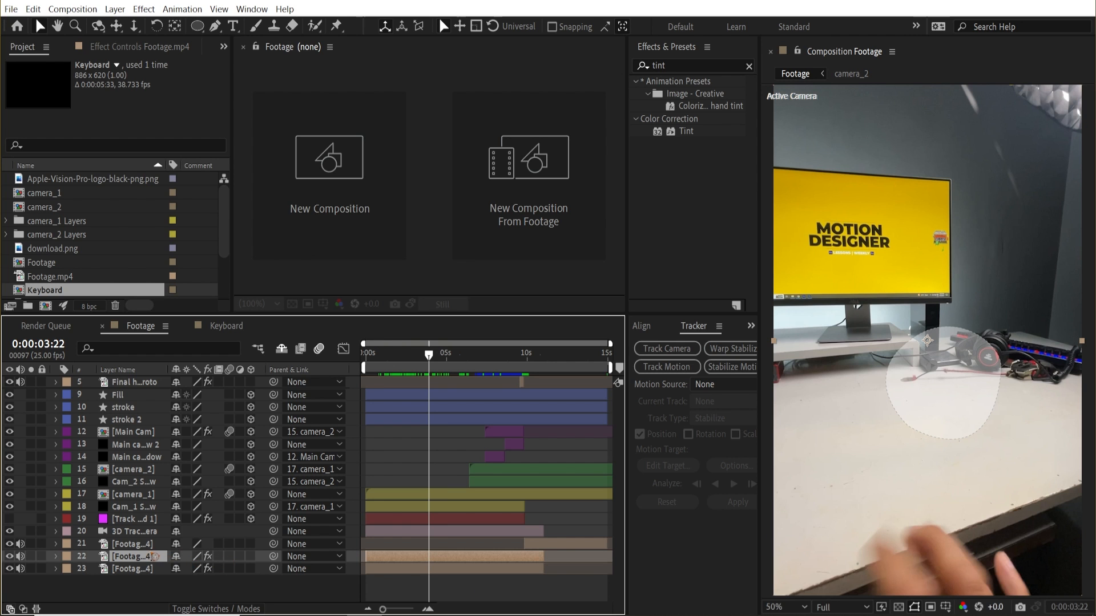
{"action": "left_click_drag", "start_coordinate": [157, 559], "coordinate": [171, 386]}
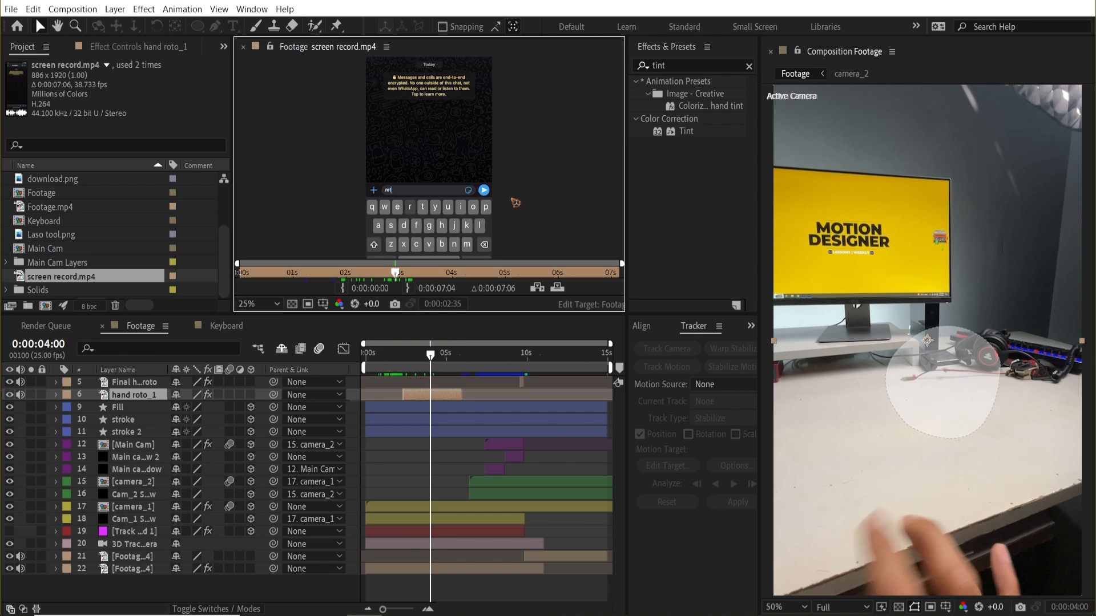
- Play the text typing on the phone keyboard in screen record.mp4, and preview the Keyboard composition made from it
{"action": "scroll", "coordinate": [516, 203], "scroll_direction": "up", "scroll_amount": 2}
{"action": "key", "text": "space"}
{"action": "left_click_drag", "start_coordinate": [489, 222], "coordinate": [502, 92]}
{"action": "key", "text": "space"}
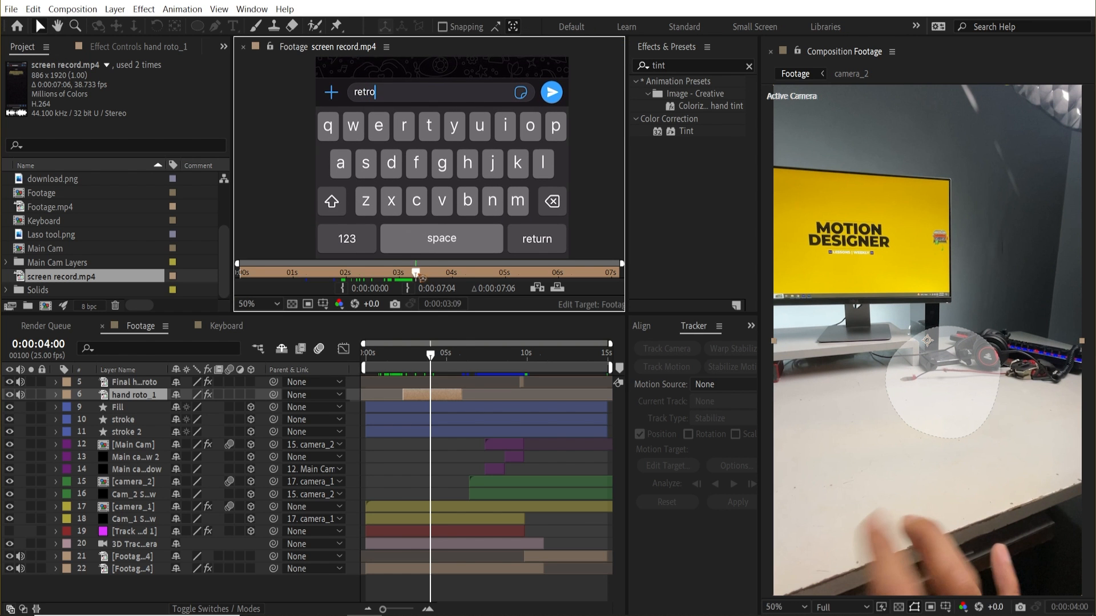
{"action": "key", "text": "space"}
{"action": "left_click_drag", "start_coordinate": [406, 279], "coordinate": [461, 277]}
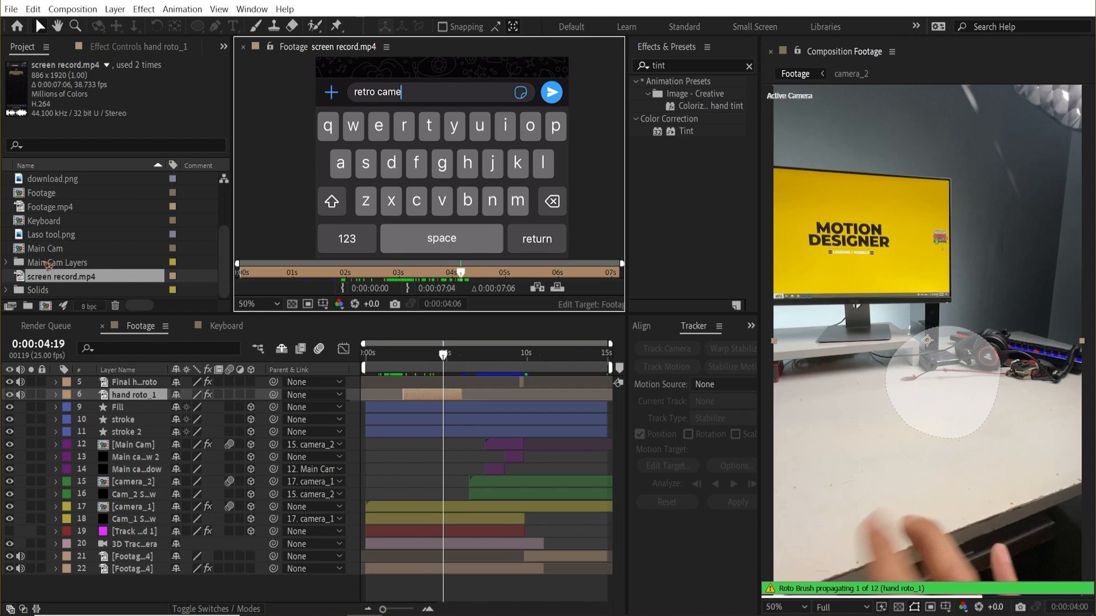
{"action": "double_click", "coordinate": [53, 226]}
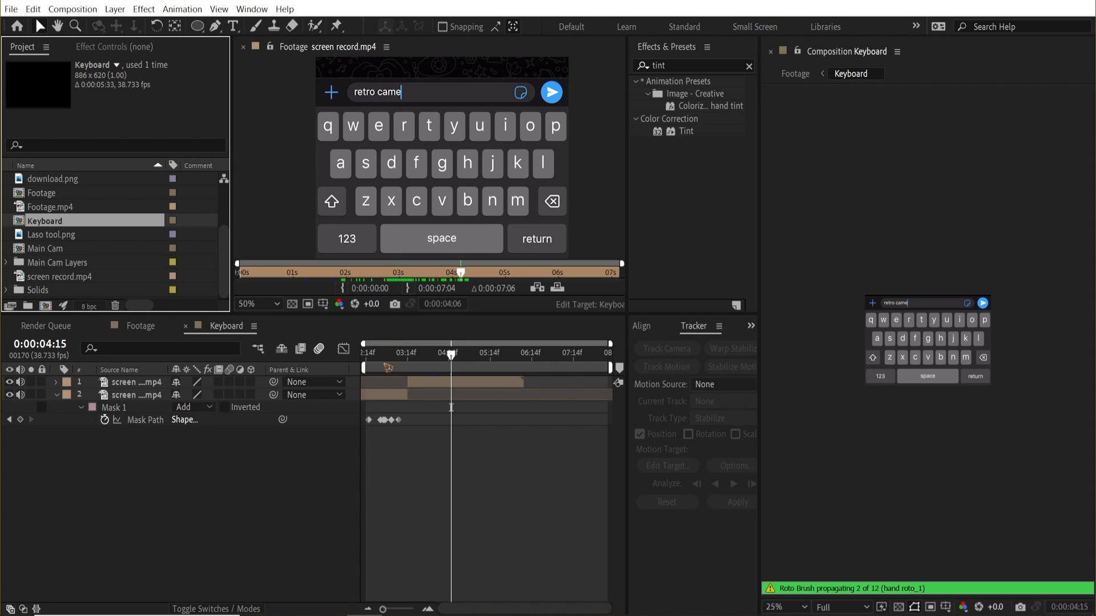
{"action": "key", "text": "space"}
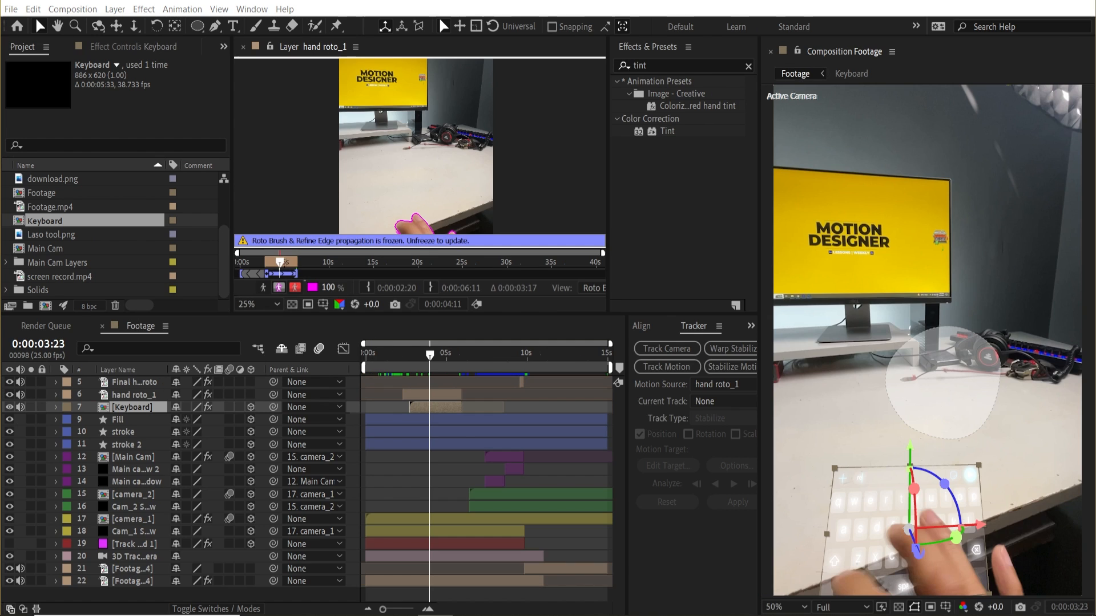
- Compare the Keyboard layer in Normal and Screen blending modes, and return it to Screen
{"action": "left_click", "coordinate": [142, 409]}
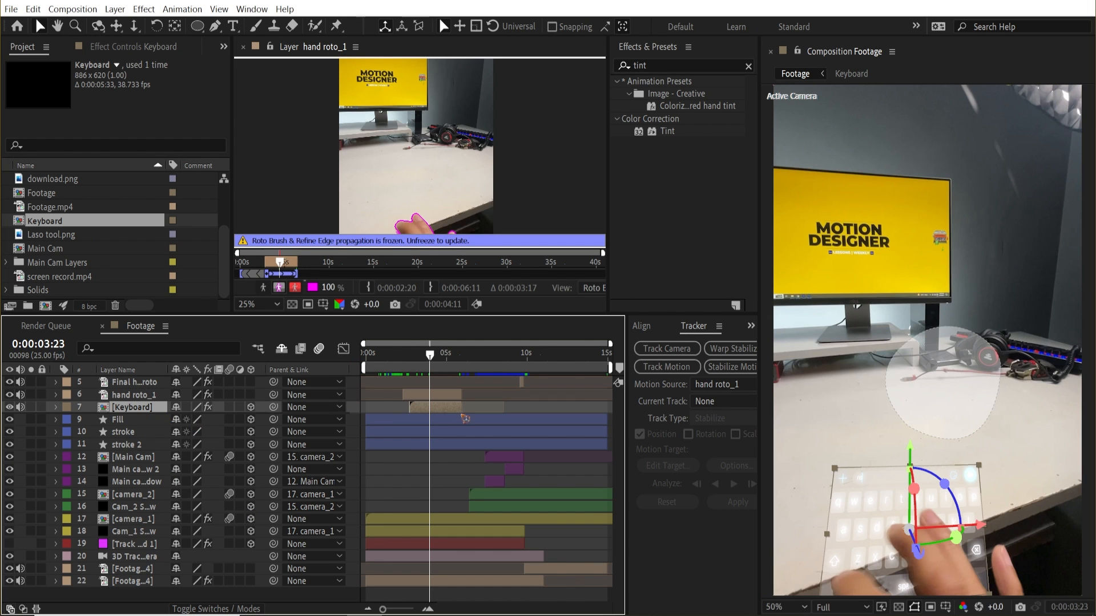
{"action": "left_click", "coordinate": [213, 609]}
{"action": "left_click", "coordinate": [198, 409]}
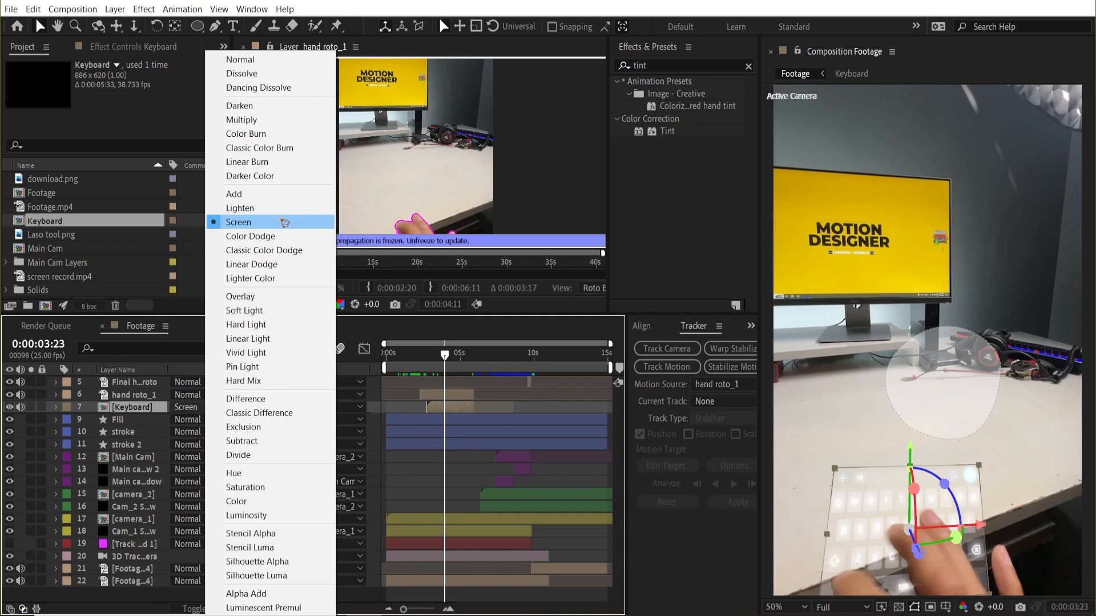
{"action": "left_click", "coordinate": [239, 63]}
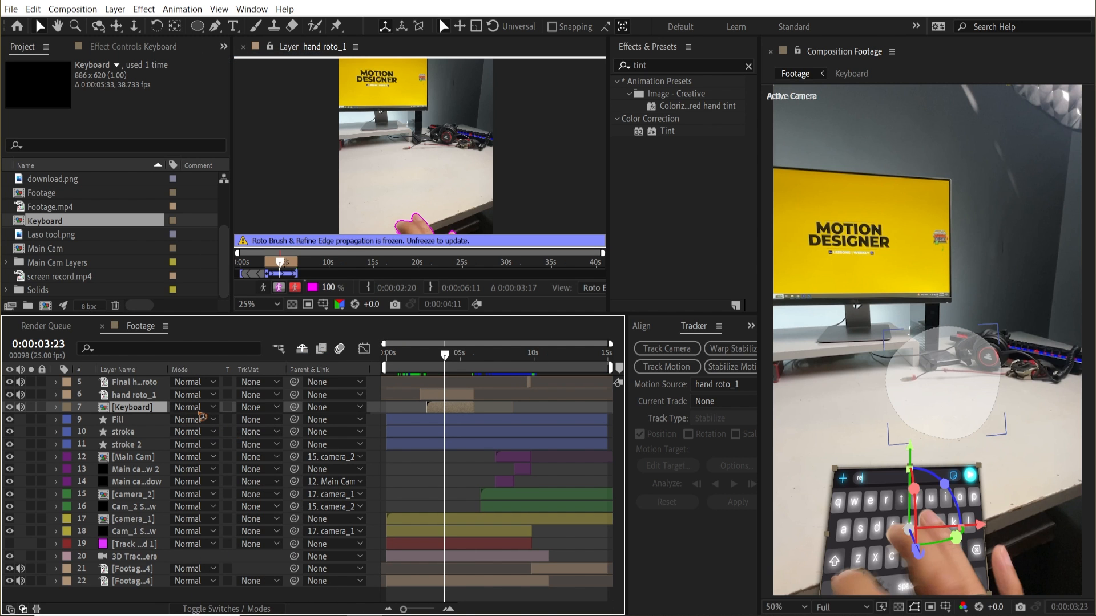
{"action": "left_click", "coordinate": [199, 408]}
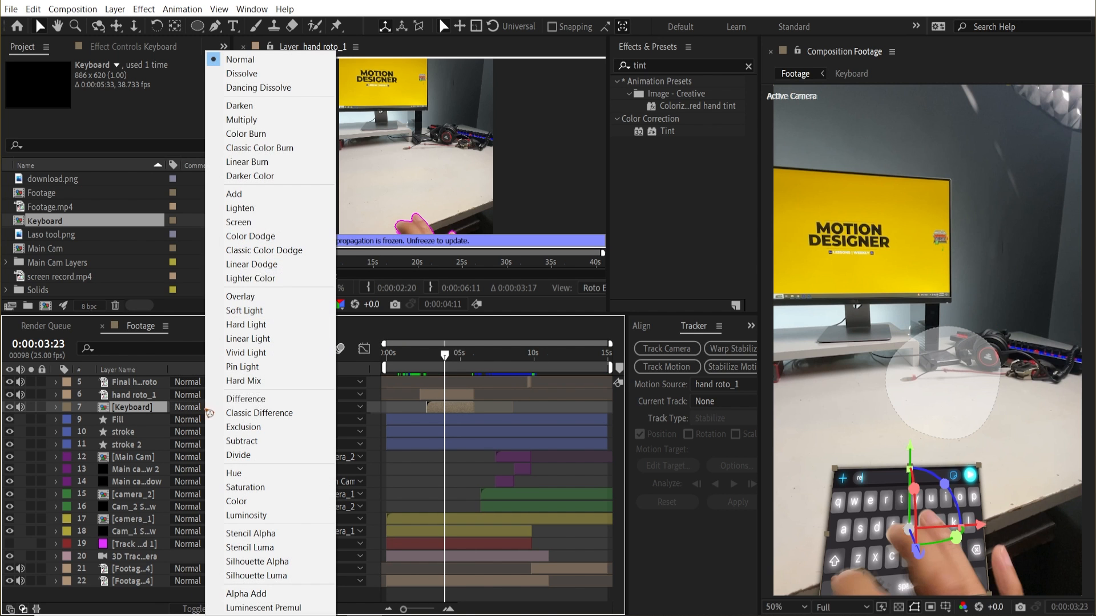
{"action": "left_click", "coordinate": [260, 224]}
- Check the Keyboard layer's Glow settings and search the effects for "glow", closing the hand roto_1 layer view
{"action": "left_click", "coordinate": [136, 48]}
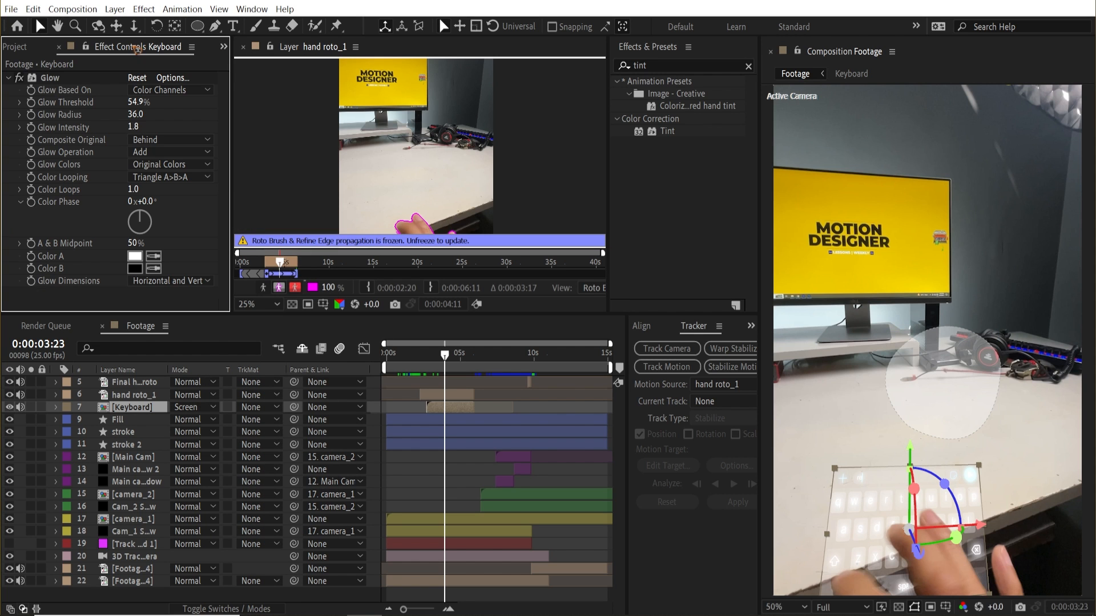
{"action": "left_click", "coordinate": [356, 48]}
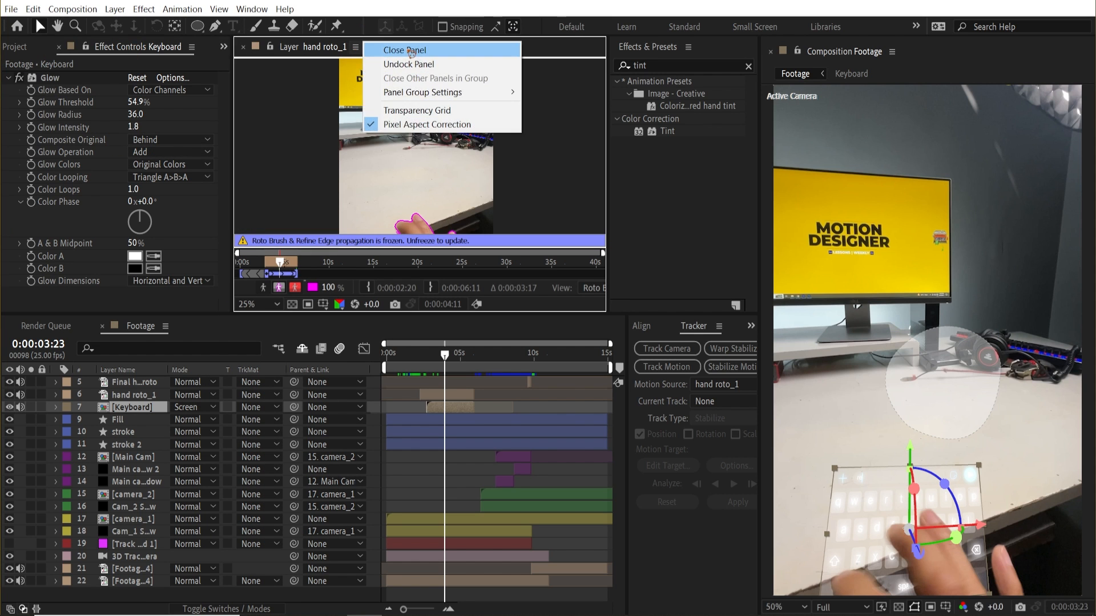
{"action": "left_click", "coordinate": [380, 50]}
{"action": "left_click", "coordinate": [345, 65]}
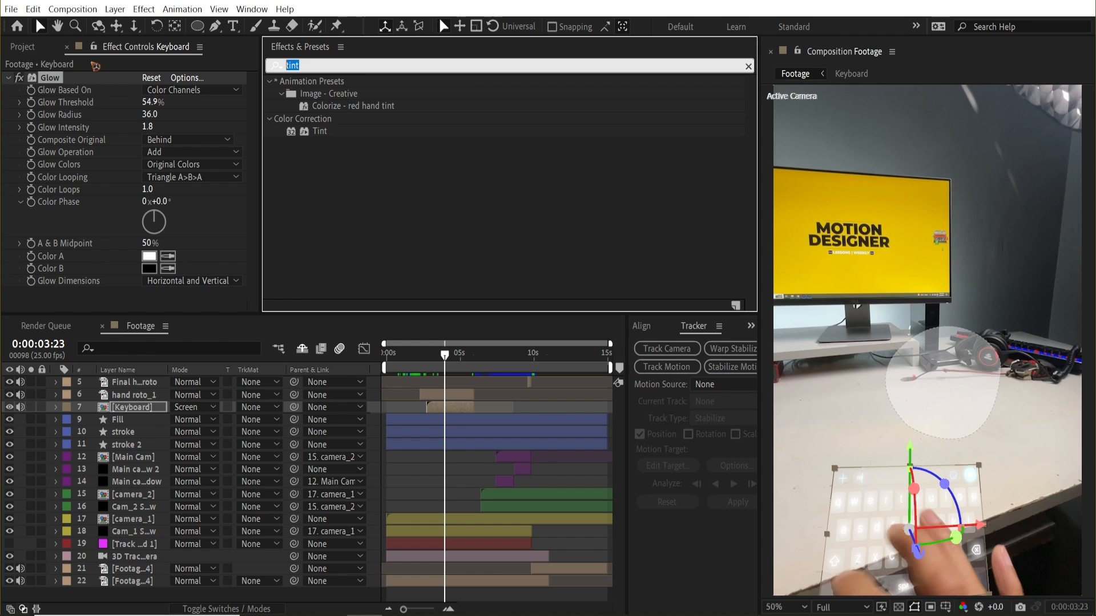
{"action": "type", "text": "glow"}
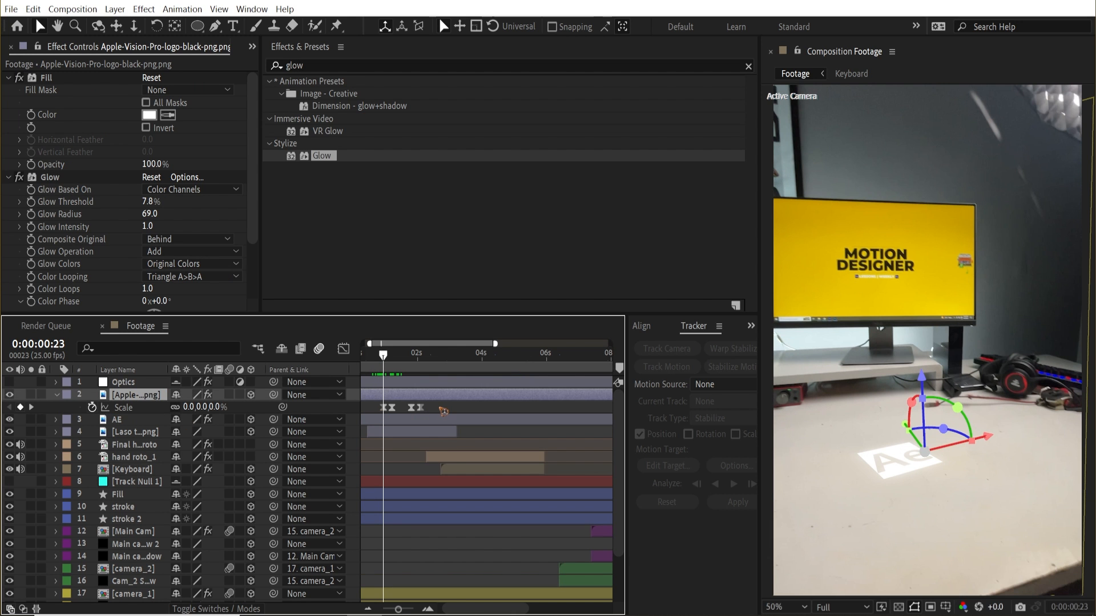
- Select the Apple Vision Pro logo layer's Scale keyframes and scrub through its scale animation
{"action": "left_click_drag", "start_coordinate": [440, 408], "coordinate": [365, 407]}
{"action": "left_click_drag", "start_coordinate": [398, 362], "coordinate": [425, 367]}
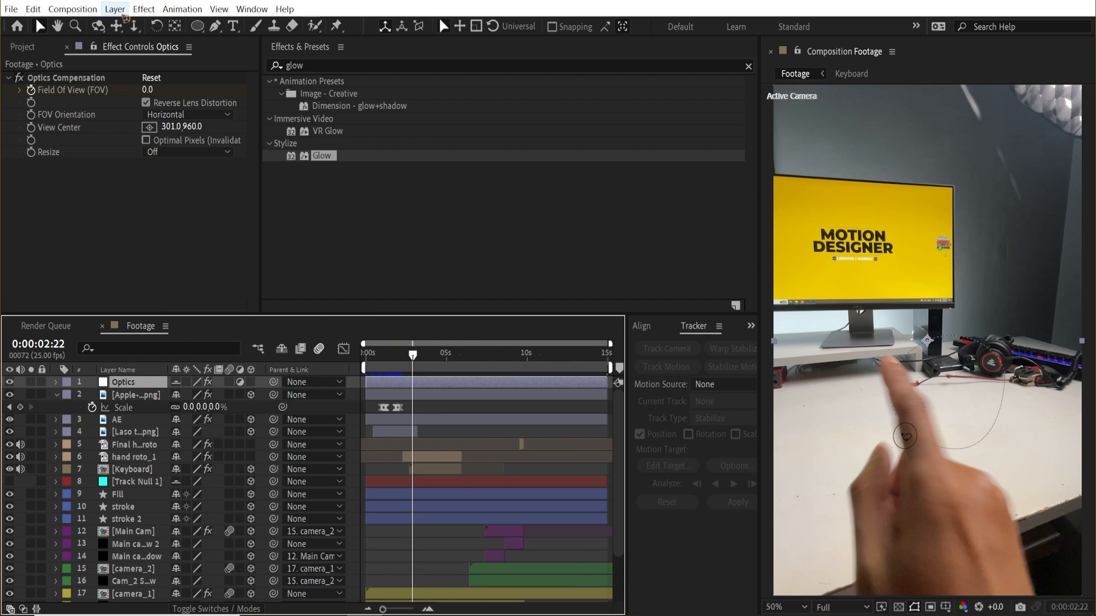
{"action": "left_click", "coordinate": [120, 11]}
{"action": "mouse_move", "coordinate": [131, 25]}
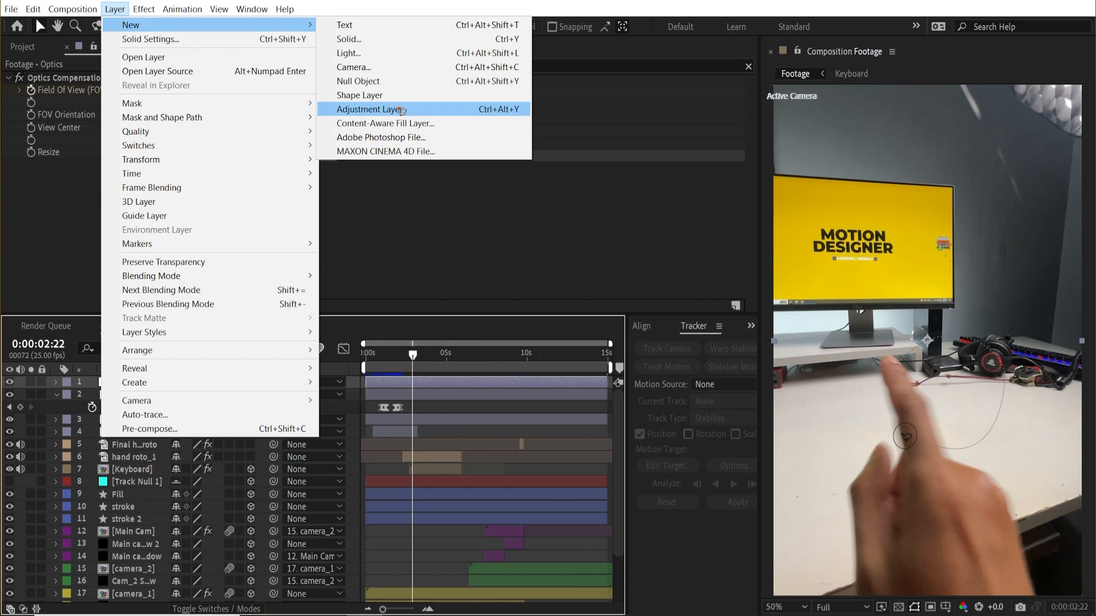
{"action": "left_click", "coordinate": [37, 238]}
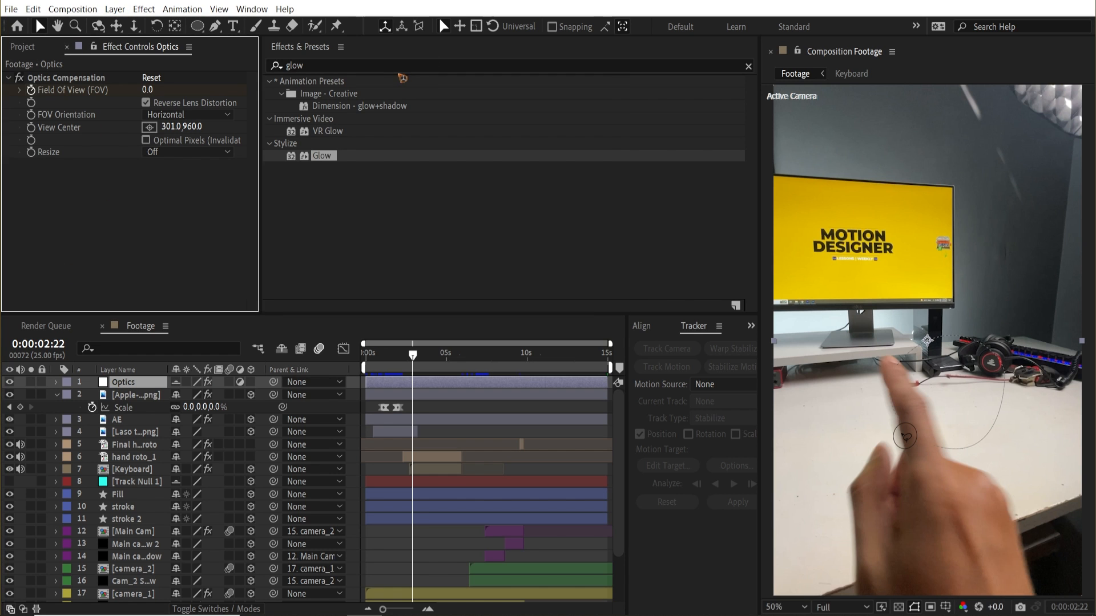
- Search the effects for "optics" and select the Optics Compensation effect applied to the Optics layer
{"action": "key", "text": "ctrl+7"}
{"action": "type", "text": "oprti"}
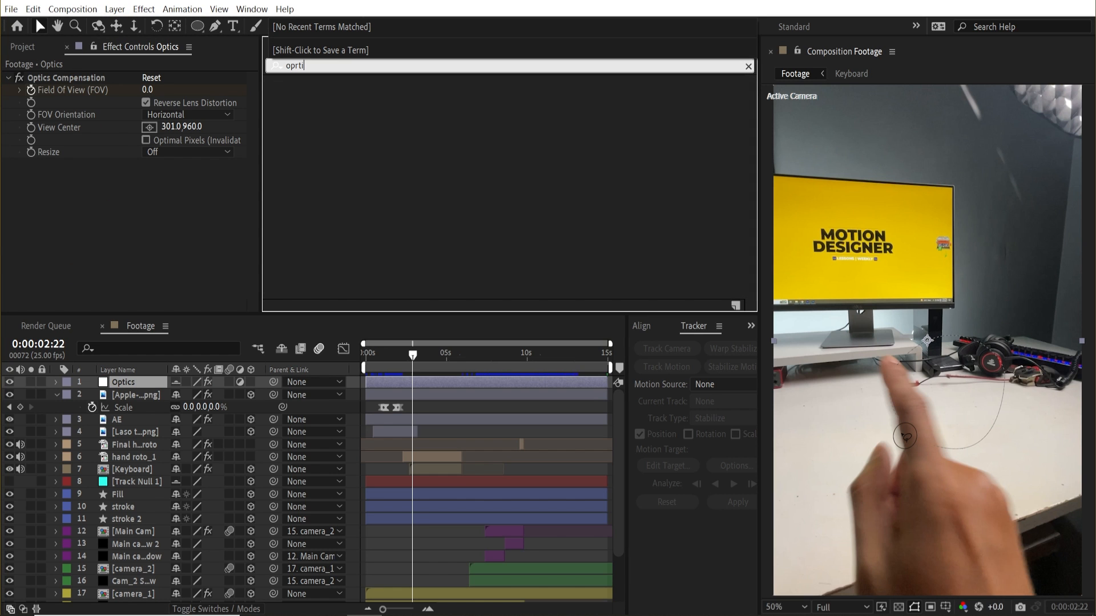
{"action": "key", "text": "BackSpace"}
{"action": "key", "text": "BackSpace"}
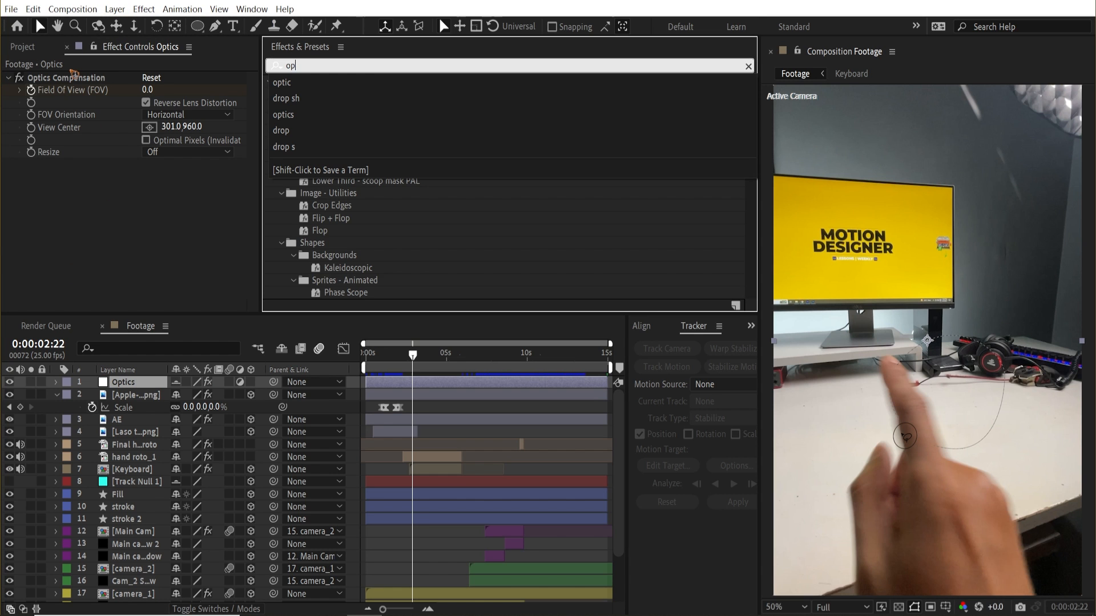
{"action": "type", "text": "tics"}
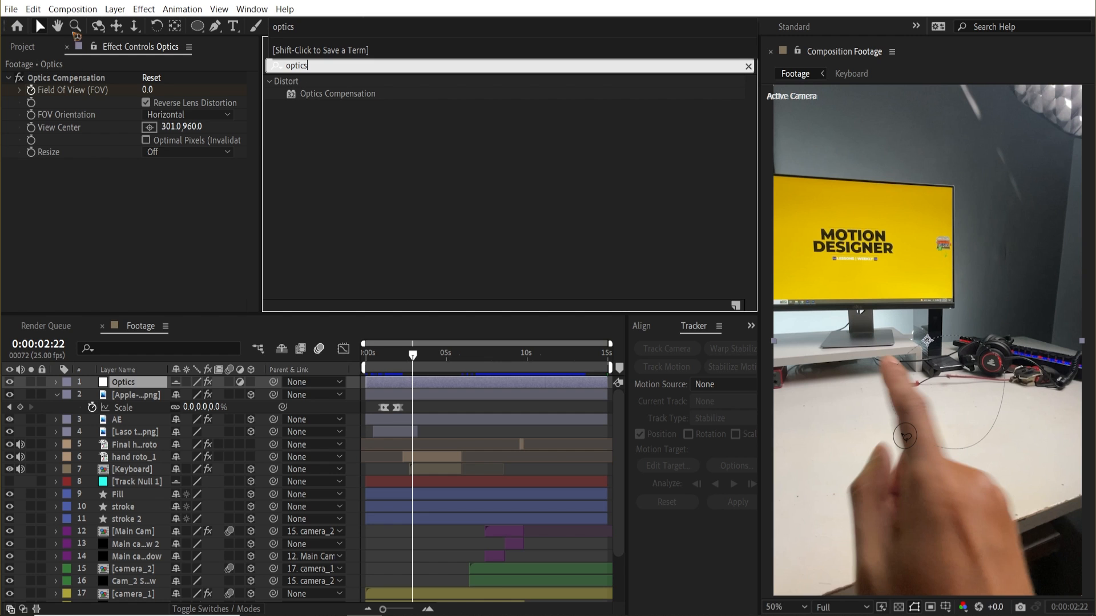
{"action": "left_click", "coordinate": [94, 80]}
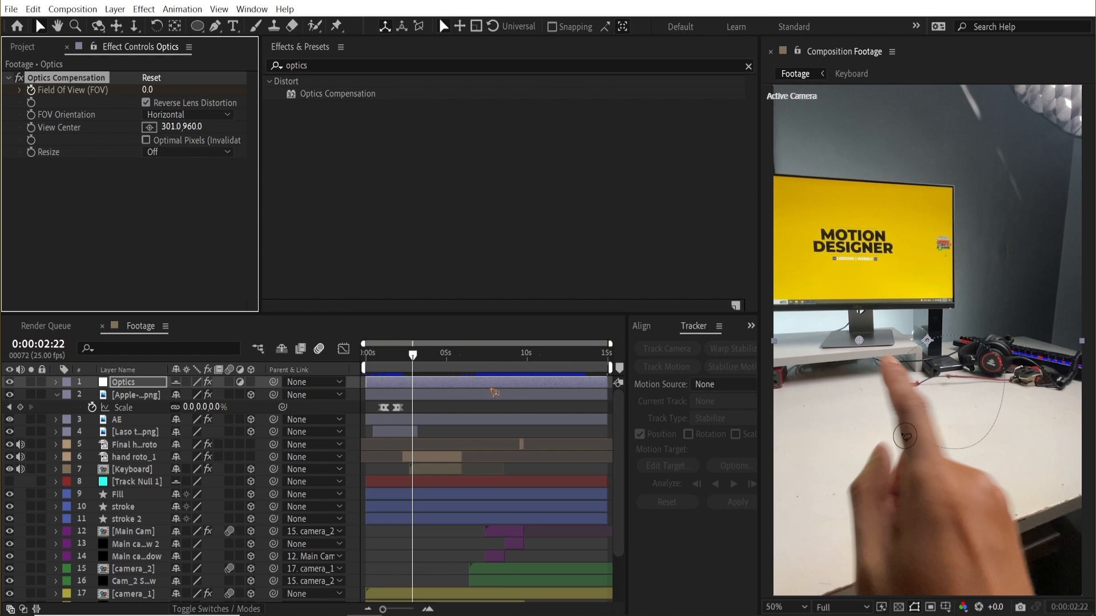
- Reveal the Optics layer's Field Of View keyframes and go from 0:00:06:07 to the keyframe at 0:00:06:20
{"action": "key", "text": "u"}
{"action": "left_click", "coordinate": [467, 359]}
{"action": "scroll", "coordinate": [503, 407], "scroll_direction": "up", "scroll_amount": 2}
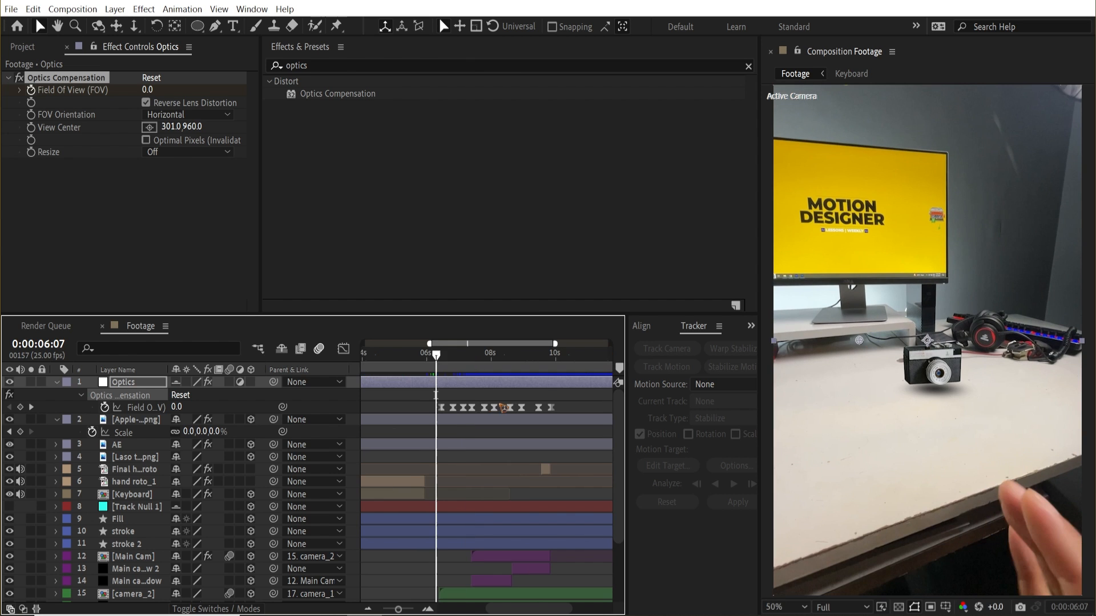
{"action": "left_click_drag", "start_coordinate": [437, 357], "coordinate": [455, 363]}
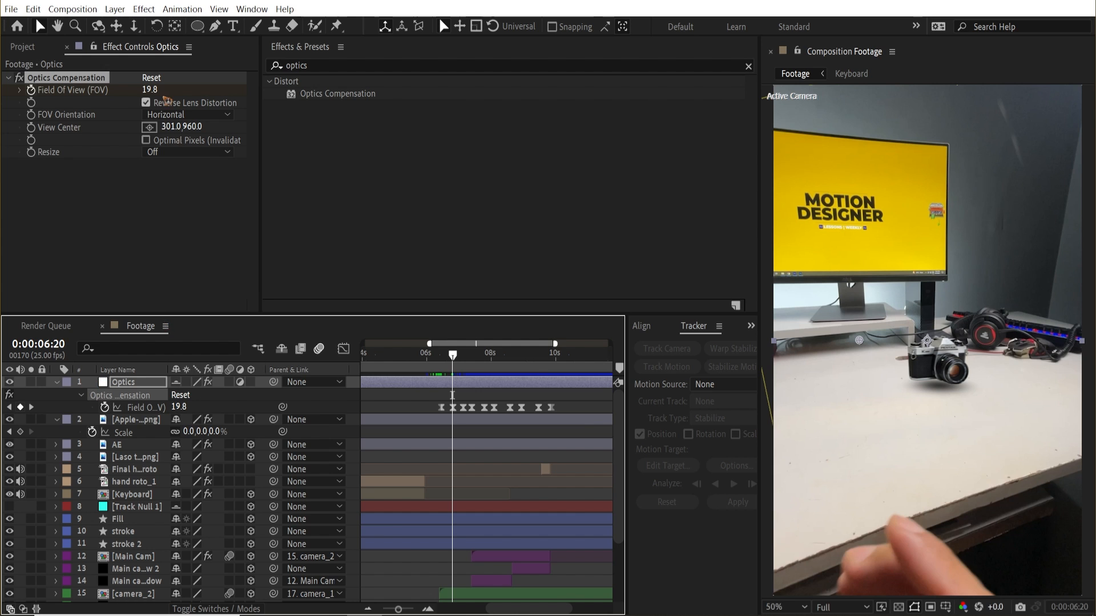